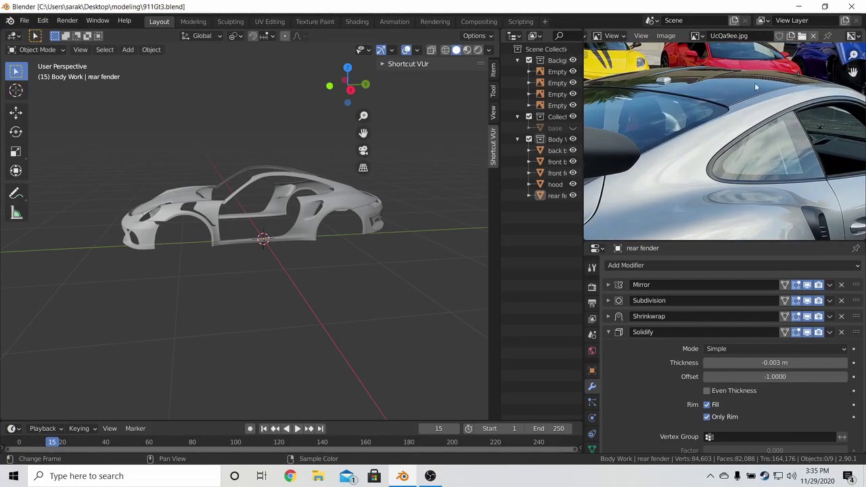
- Unhide the base body, duplicate it in place, move the copy into Body Work and rename it roof
{"action": "middle_click_drag", "start_coordinate": [755, 83], "coordinate": [770, 132]}
{"action": "middle_click_drag", "start_coordinate": [294, 172], "coordinate": [503, 149]}
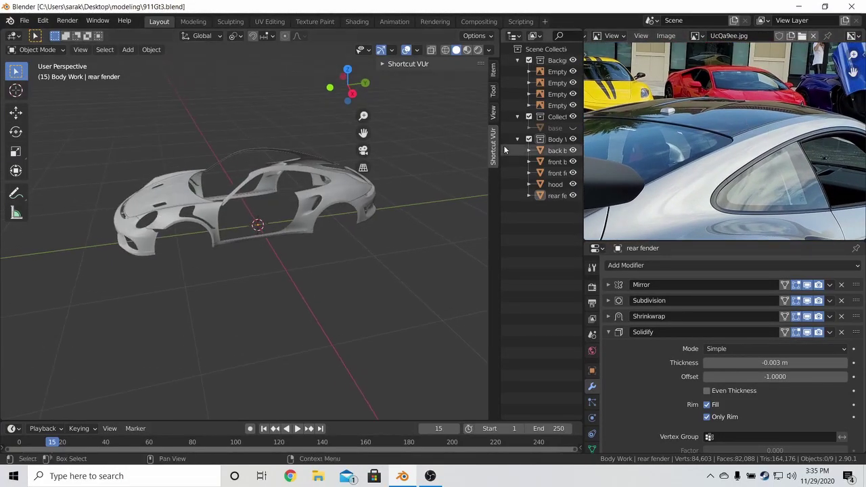
{"action": "left_click", "coordinate": [573, 128]}
{"action": "left_click", "coordinate": [269, 162]}
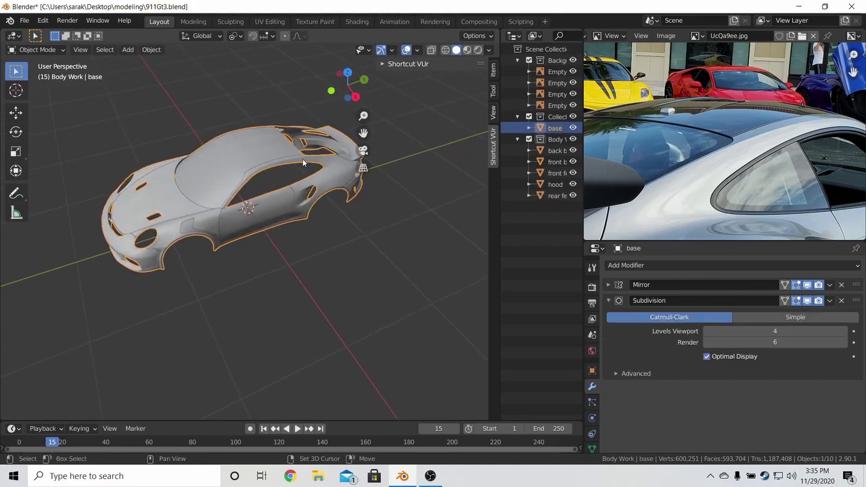
{"action": "key", "text": "shift+d"}
{"action": "right_click", "coordinate": [325, 122]}
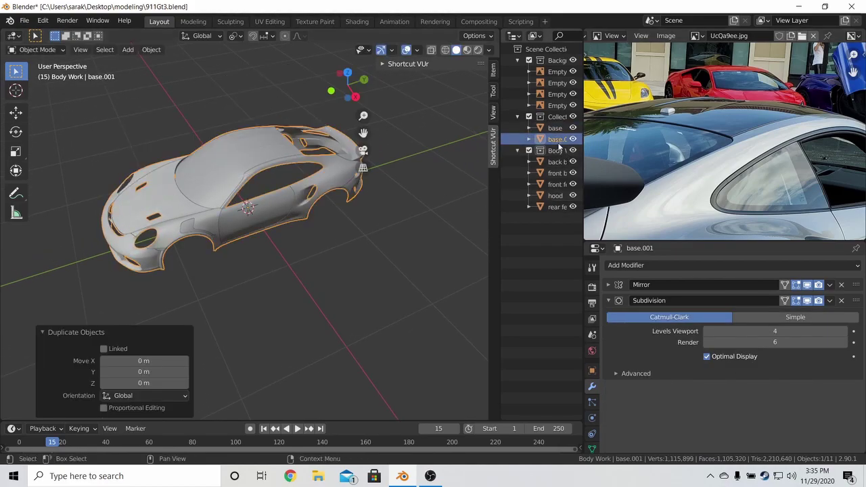
{"action": "left_click_drag", "start_coordinate": [556, 139], "coordinate": [568, 148]}
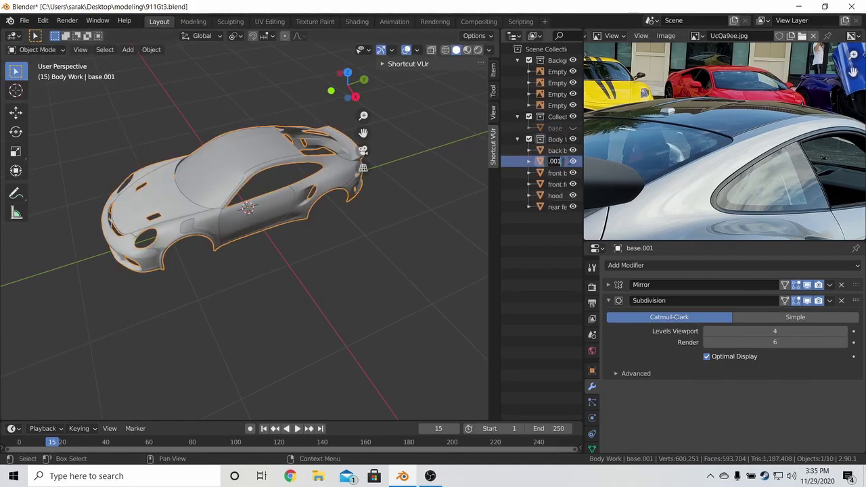
{"action": "type", "text": "OF"}
{"action": "key", "text": "Return"}
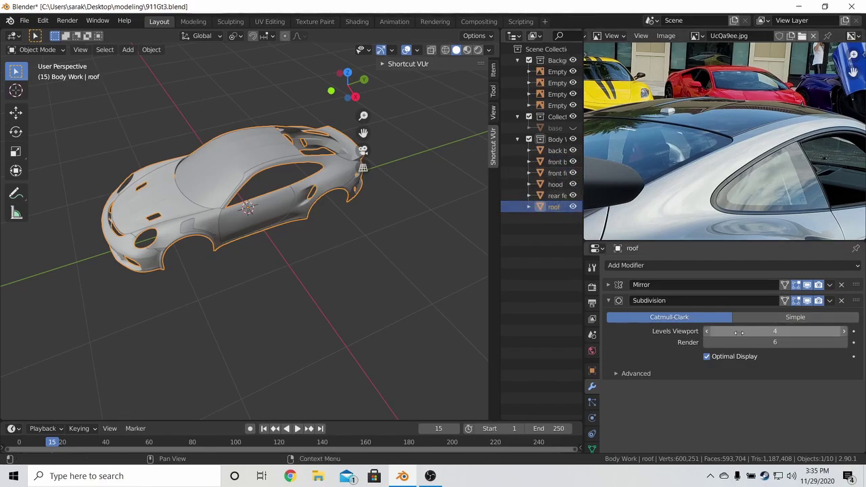
- Lower the roof's Subdivision levels to 2 viewport and 3 render
{"action": "left_click", "coordinate": [707, 331]}
{"action": "left_click", "coordinate": [708, 331]}
{"action": "left_click", "coordinate": [707, 342]}
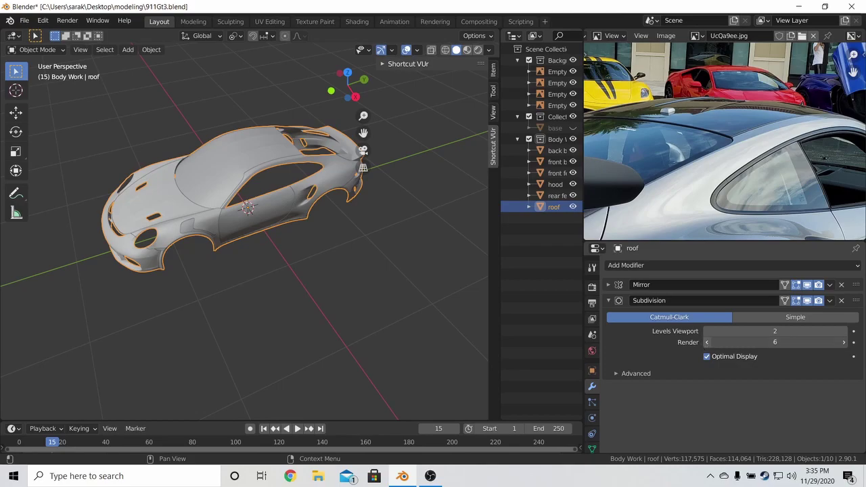
{"action": "left_click", "coordinate": [708, 343]}
{"action": "key", "text": "Tab"}
- Delete the edge loop below the roof and four side vertices
{"action": "scroll", "coordinate": [300, 175], "scroll_direction": "up", "scroll_amount": 5}
{"action": "mouse_move", "coordinate": [300, 175]}
{"action": "middle_mouse_down"}
{"action": "mouse_move", "coordinate": [300, 295]}
{"action": "mouse_move", "coordinate": [301, 256]}
{"action": "middle_mouse_up"}
{"action": "key", "text": "alt+a"}
{"action": "left_click", "coordinate": [198, 279], "text": "alt"}
{"action": "key", "text": "x"}
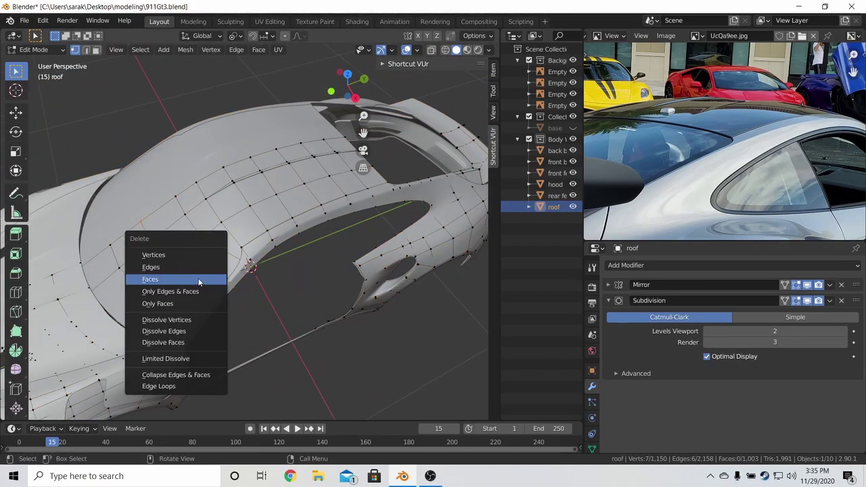
{"action": "left_click", "coordinate": [191, 255]}
{"action": "middle_click_drag", "start_coordinate": [191, 255], "coordinate": [242, 295]}
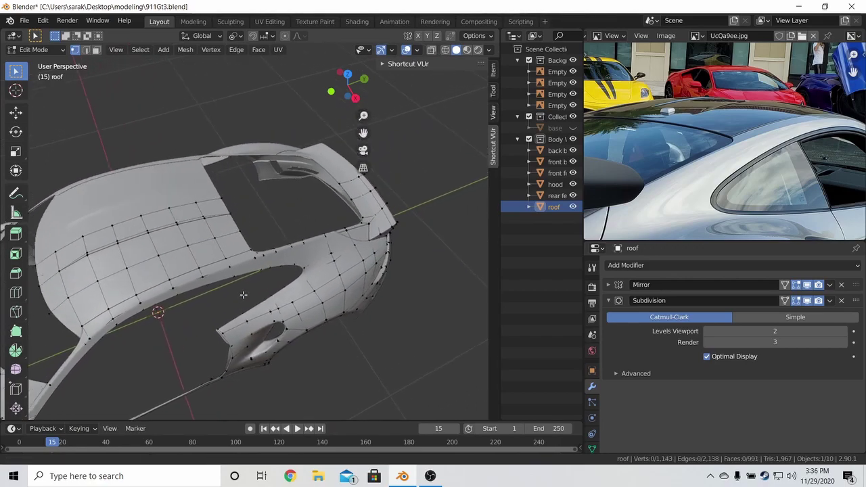
{"action": "key", "text": "x"}
- Delete the separated rear side piece and the front of the body
{"action": "left_click", "coordinate": [273, 256]}
{"action": "key", "text": "l"}
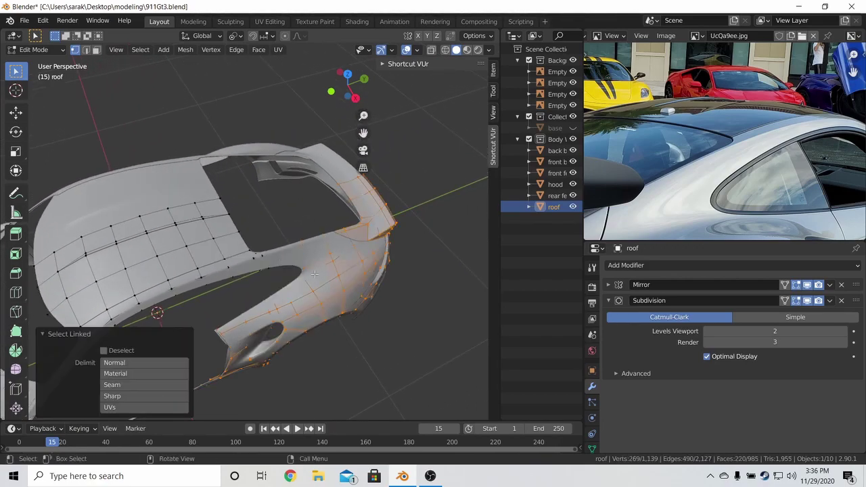
{"action": "key", "text": "x"}
{"action": "left_click", "coordinate": [315, 276]}
{"action": "scroll", "coordinate": [311, 276], "scroll_direction": "down", "scroll_amount": 5}
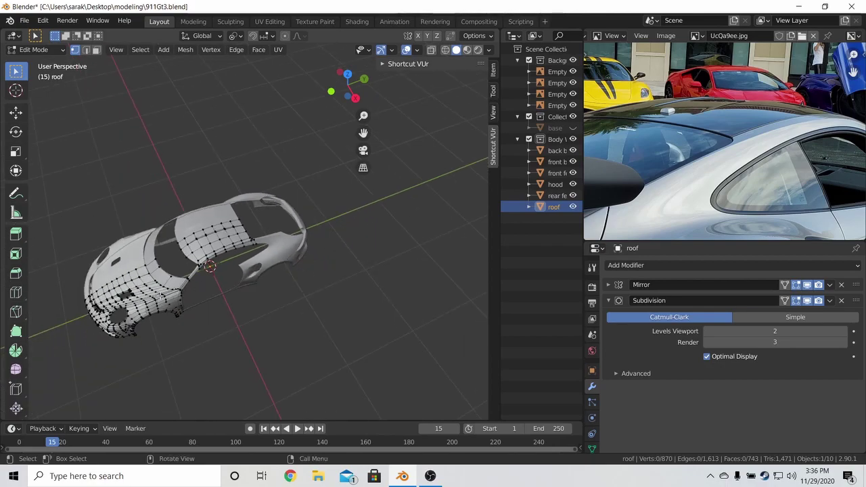
{"action": "key", "text": "x"}
{"action": "left_click", "coordinate": [155, 296]}
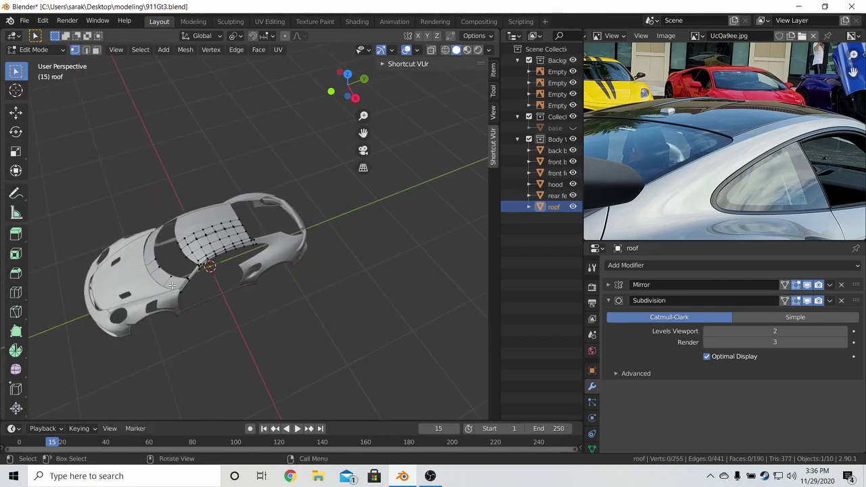
- Delete the curved strip beside the roof
{"action": "key", "text": "l"}
{"action": "key", "text": "x"}
{"action": "left_click", "coordinate": [171, 284]}
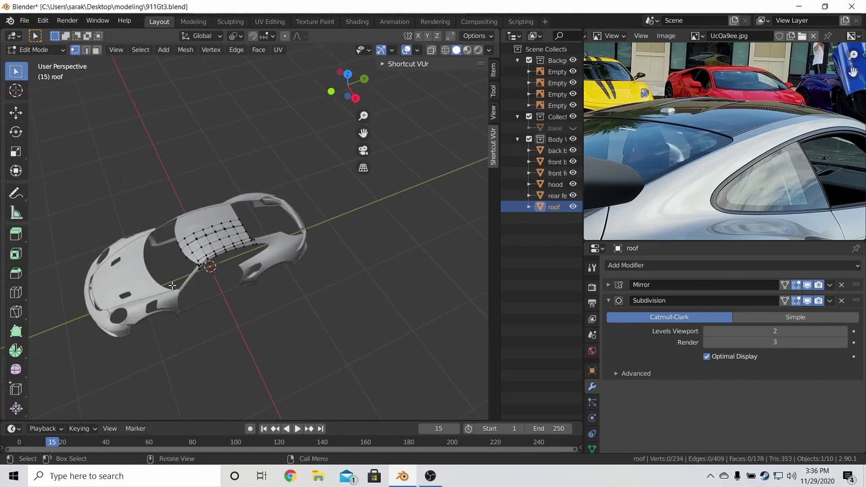
{"action": "key", "text": "Tab"}
{"action": "middle_click_drag", "start_coordinate": [172, 285], "coordinate": [194, 280]}
{"action": "key", "text": "Tab"}
- Reveal hidden mesh parts and delete the connected door piece
{"action": "key", "text": "alt+h"}
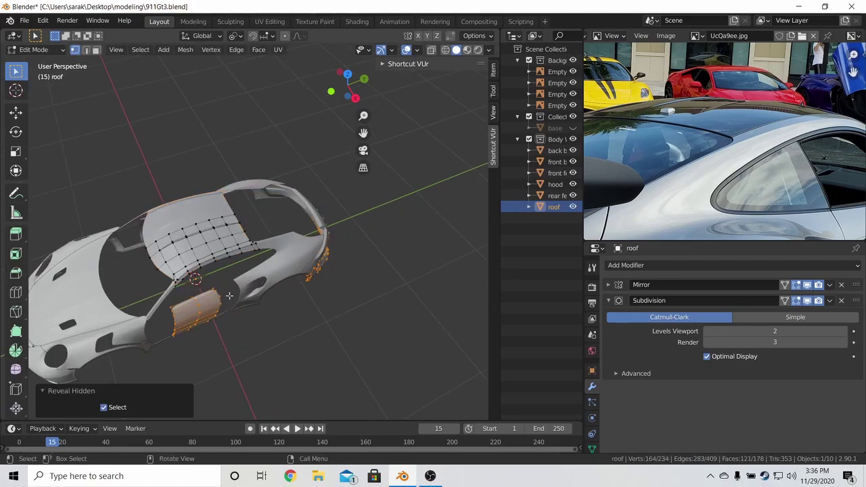
{"action": "key", "text": "alt+a"}
{"action": "key", "text": "l"}
{"action": "key", "text": "x"}
{"action": "left_click", "coordinate": [175, 302]}
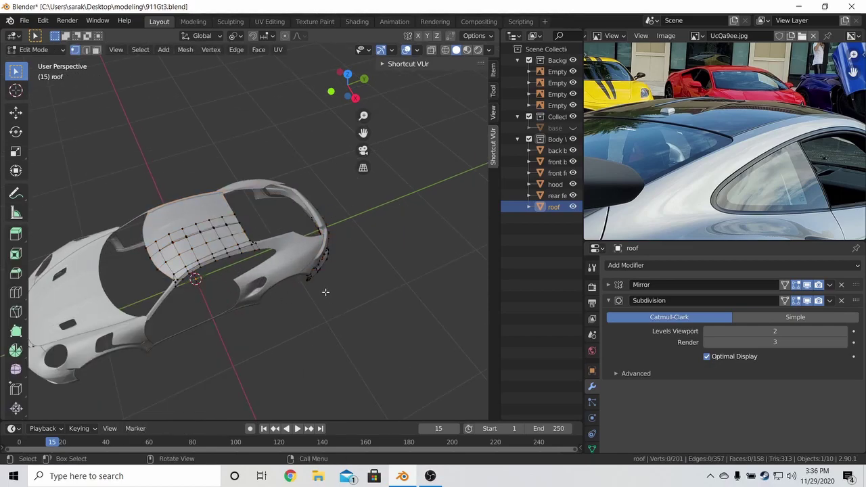
- Delete the connected rear body piece and frame the remaining roof
{"action": "key", "text": "l"}
{"action": "middle_click_drag", "start_coordinate": [304, 270], "coordinate": [188, 151]}
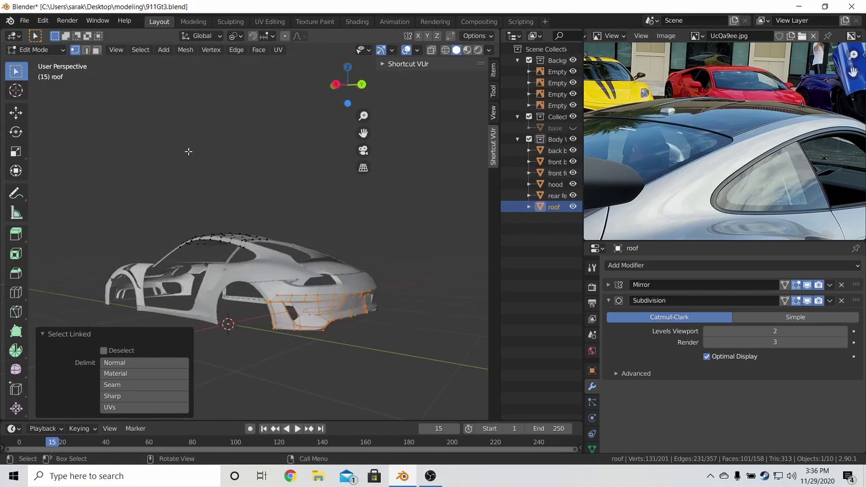
{"action": "key", "text": "x"}
{"action": "left_click", "coordinate": [267, 243]}
{"action": "key", "text": "Tab"}
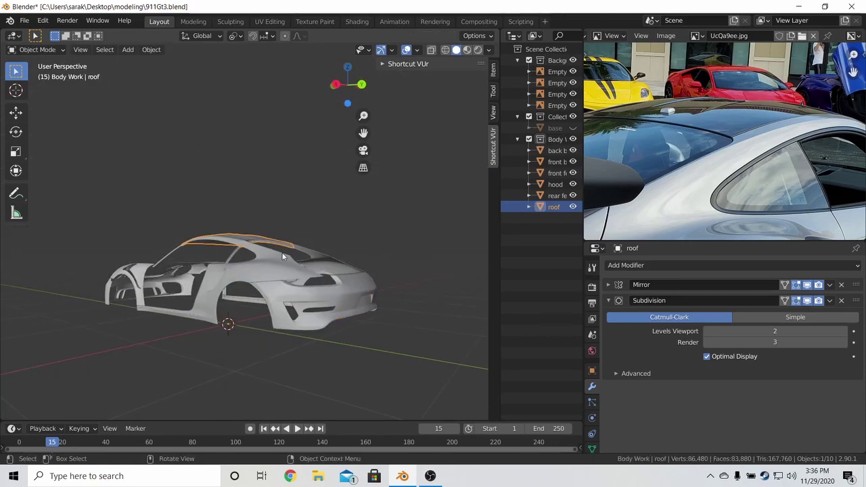
{"action": "middle_click_drag", "start_coordinate": [285, 257], "coordinate": [261, 268]}
{"action": "key", "text": "KP_Decimal"}
- Delete the stray vertices left on the roof
{"action": "key", "text": "Tab"}
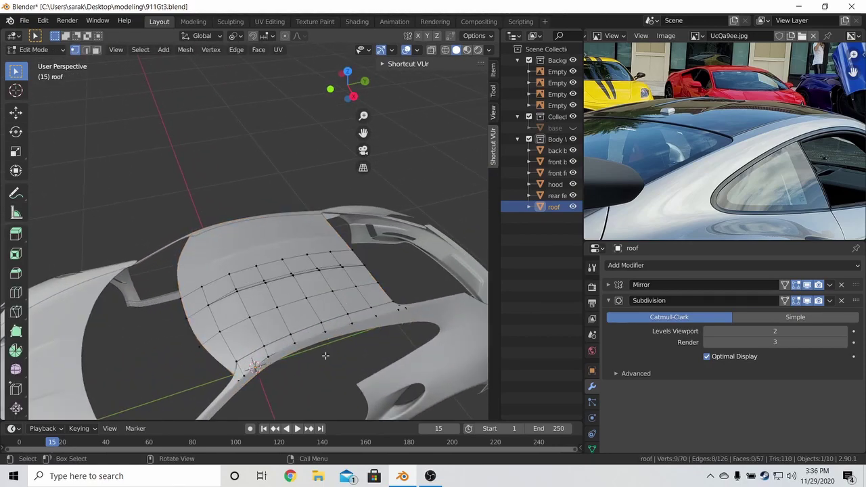
{"action": "key", "text": "x"}
{"action": "left_click", "coordinate": [307, 322]}
{"action": "key", "text": "x"}
{"action": "key", "text": "Escape"}
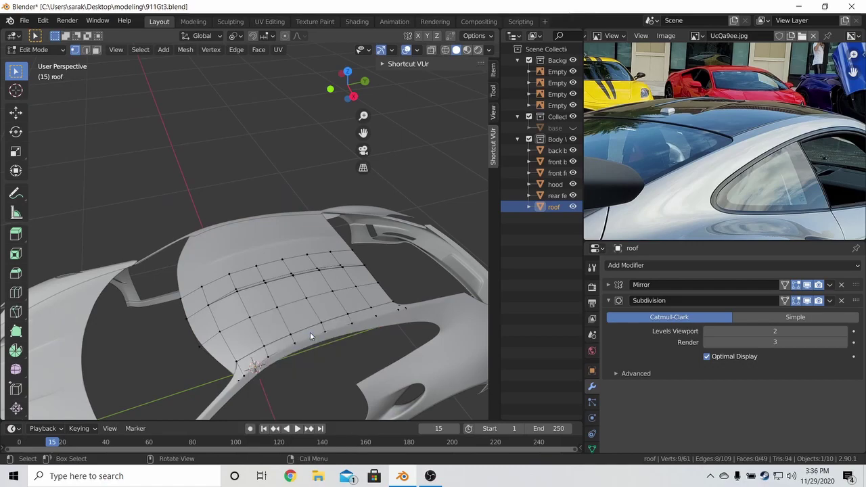
- View the roof from Top Ortho in wireframe, zoomed in on its side edge
{"action": "key", "text": "KP_7"}
{"action": "key", "text": "z"}
{"action": "left_click", "coordinate": [217, 332]}
{"action": "scroll", "coordinate": [291, 305], "scroll_direction": "up", "scroll_amount": 3}
{"action": "scroll", "coordinate": [282, 273], "scroll_direction": "up", "scroll_amount": 3}
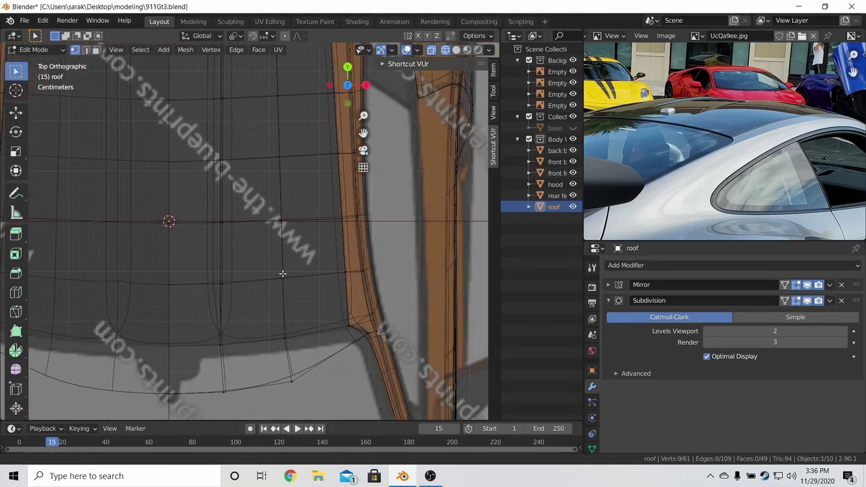
{"action": "middle_click_drag", "start_coordinate": [321, 315], "coordinate": [281, 309], "text": "shift"}
{"action": "key", "text": "a"}
{"action": "key", "text": "alt+a"}
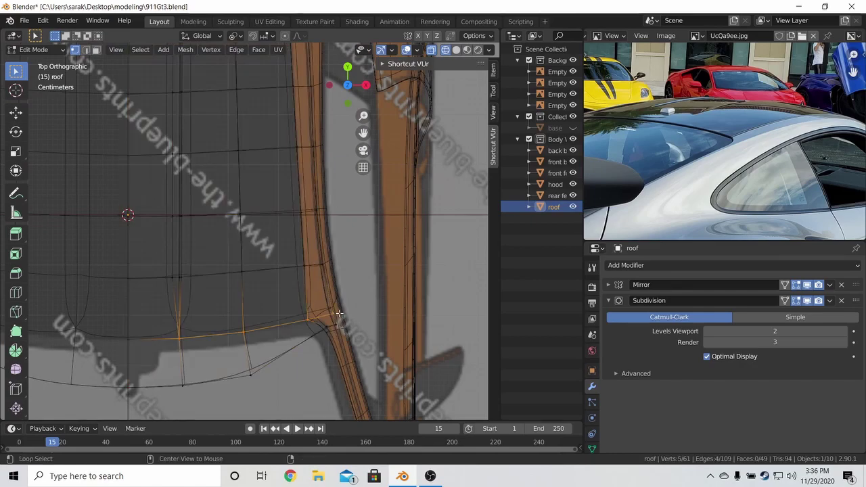
{"action": "key", "text": "a"}
{"action": "key", "text": "alt+a"}
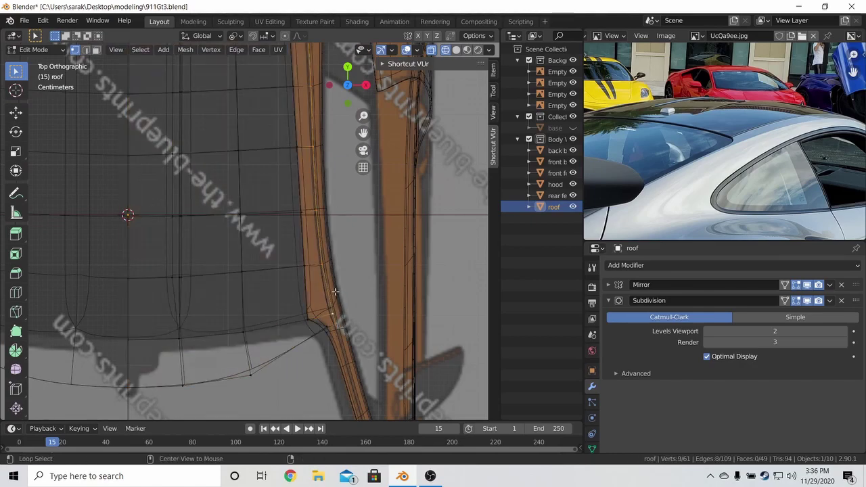
- Remove two extra edge loops and four edge vertices from the roof
{"action": "key", "text": "x"}
{"action": "left_click", "coordinate": [335, 291]}
{"action": "key", "text": "x"}
{"action": "left_click", "coordinate": [330, 291]}
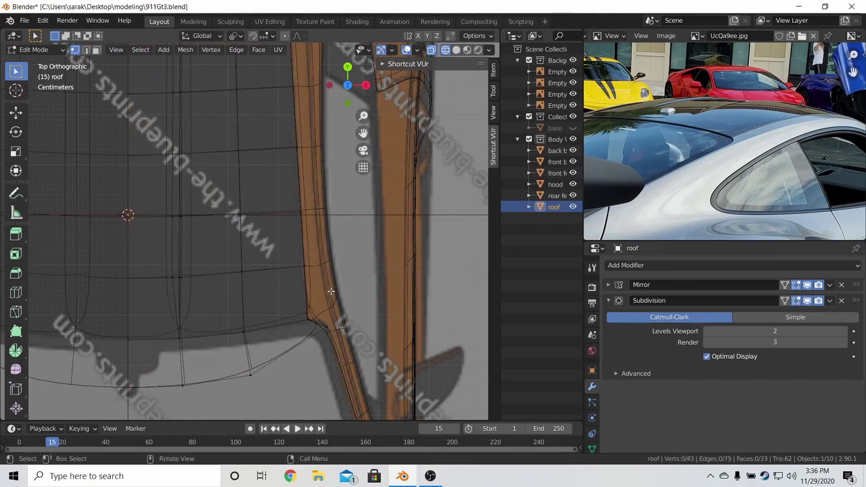
{"action": "key", "text": "x"}
{"action": "key", "text": "Escape"}
{"action": "key", "text": "x"}
{"action": "left_click", "coordinate": [301, 318]}
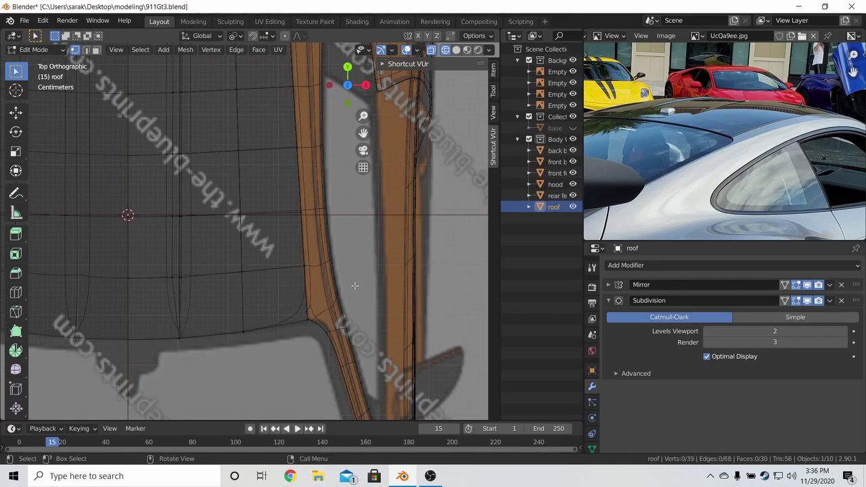
- Delete a leftover rear corner vertex, reposition the roof geometry, and return to Object Mode
{"action": "mouse_move", "coordinate": [357, 268]}
{"action": "middle_mouse_down", "text": "shift"}
{"action": "mouse_move", "coordinate": [389, 394]}
{"action": "mouse_move", "coordinate": [385, 106]}
{"action": "middle_mouse_up", "text": "shift"}
{"action": "left_click", "coordinate": [328, 164]}
{"action": "key", "text": "x"}
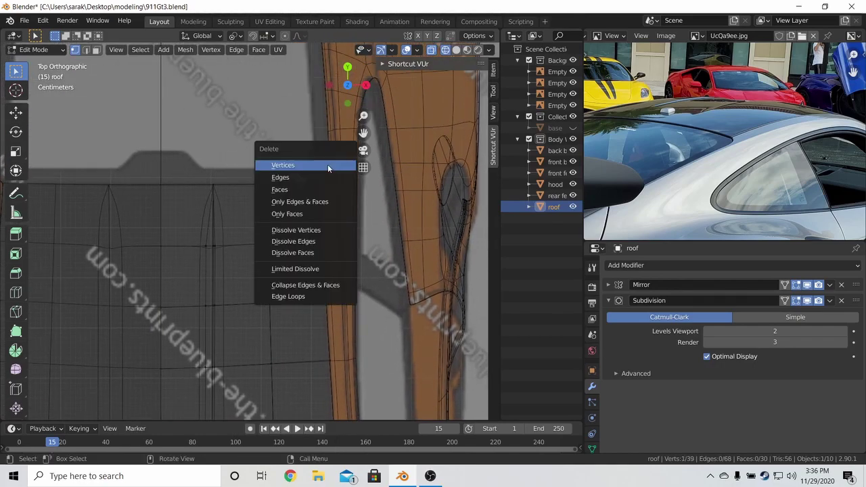
{"action": "scroll", "coordinate": [328, 165], "scroll_direction": "down", "scroll_amount": 4}
{"action": "key", "text": "a"}
{"action": "key", "text": "g"}
{"action": "left_click", "coordinate": [366, 201]}
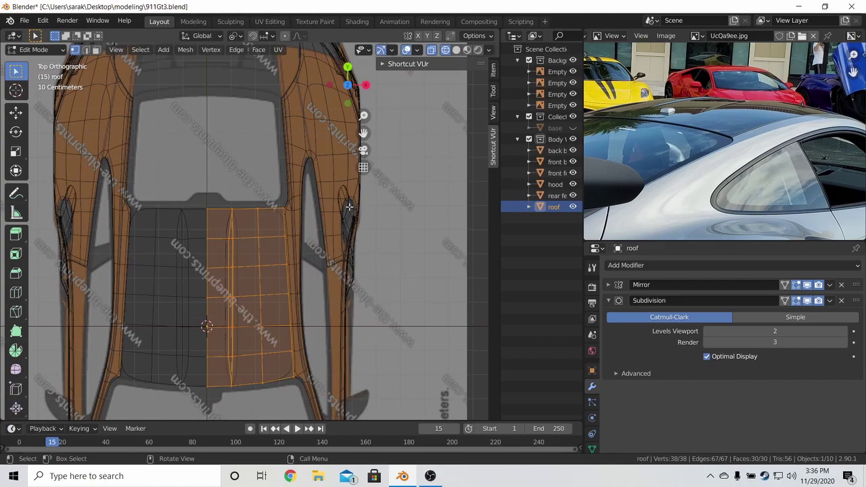
{"action": "key", "text": "Tab"}
{"action": "mouse_move", "coordinate": [372, 262]}
{"action": "middle_mouse_down"}
{"action": "mouse_move", "coordinate": [337, 135]}
{"action": "mouse_move", "coordinate": [307, 229]}
{"action": "mouse_move", "coordinate": [242, 286]}
{"action": "mouse_move", "coordinate": [180, 235]}
{"action": "mouse_move", "coordinate": [239, 213]}
{"action": "mouse_move", "coordinate": [282, 217]}
{"action": "middle_mouse_up"}
- Save, then give the roof a Shrinkwrap modifier with Target set to base
{"action": "key", "text": "ctrl+s"}
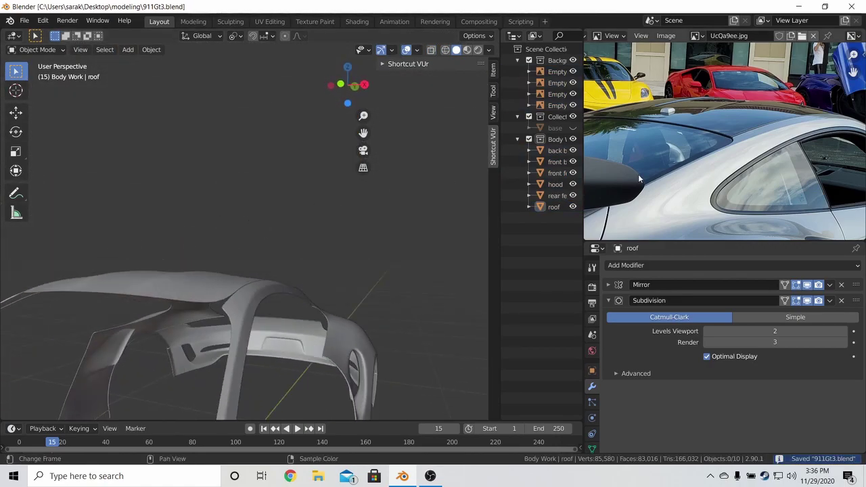
{"action": "left_click", "coordinate": [162, 292]}
{"action": "left_click", "coordinate": [687, 265]}
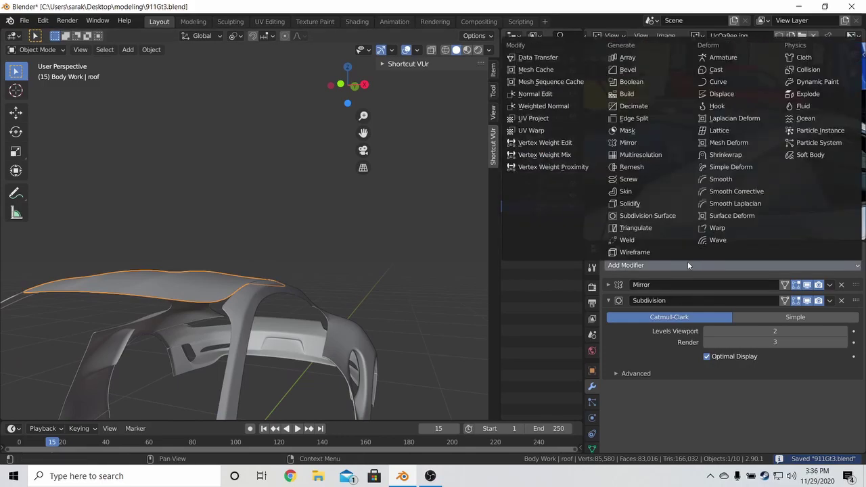
{"action": "left_click", "coordinate": [727, 154]}
{"action": "left_click", "coordinate": [744, 433]}
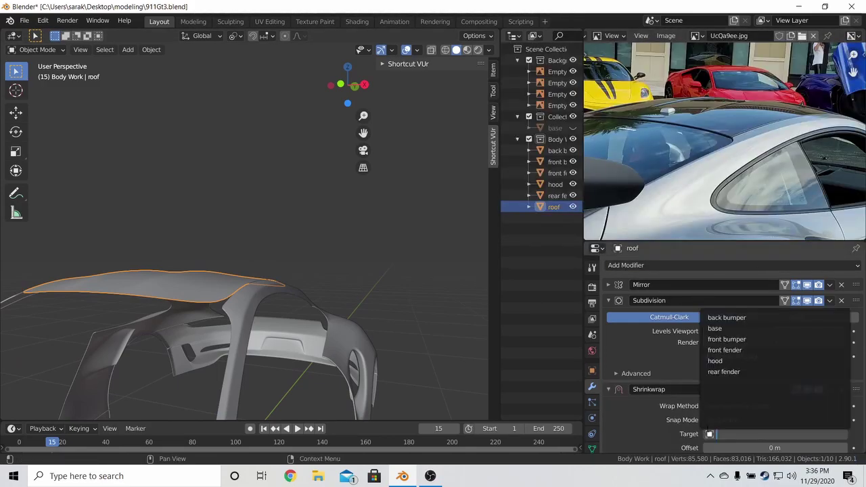
{"action": "left_click", "coordinate": [710, 434]}
{"action": "left_click", "coordinate": [734, 329]}
{"action": "middle_click_drag", "start_coordinate": [291, 352], "coordinate": [267, 342]}
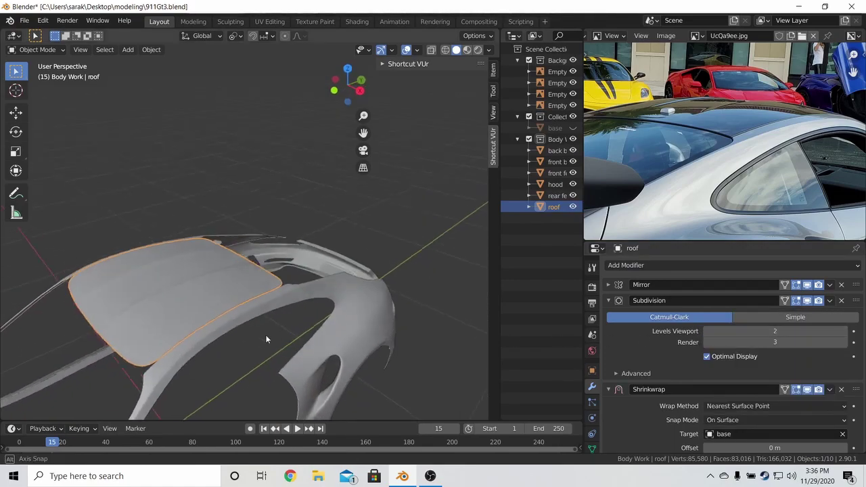
{"action": "scroll", "coordinate": [255, 324], "scroll_direction": "up", "scroll_amount": 2}
{"action": "scroll", "coordinate": [255, 324], "scroll_direction": "up", "scroll_amount": 3}
- Cut a new edge loop across the roof panel in Edit Mode
{"action": "key", "text": "Tab"}
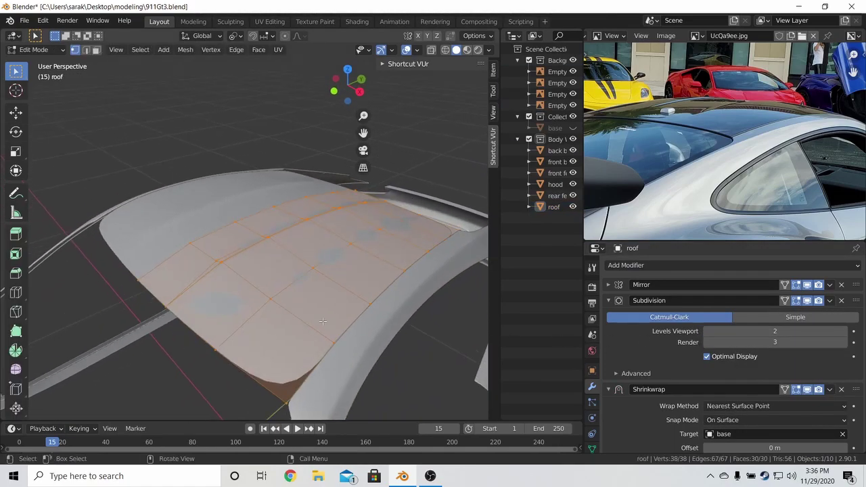
{"action": "key", "text": "alt+a"}
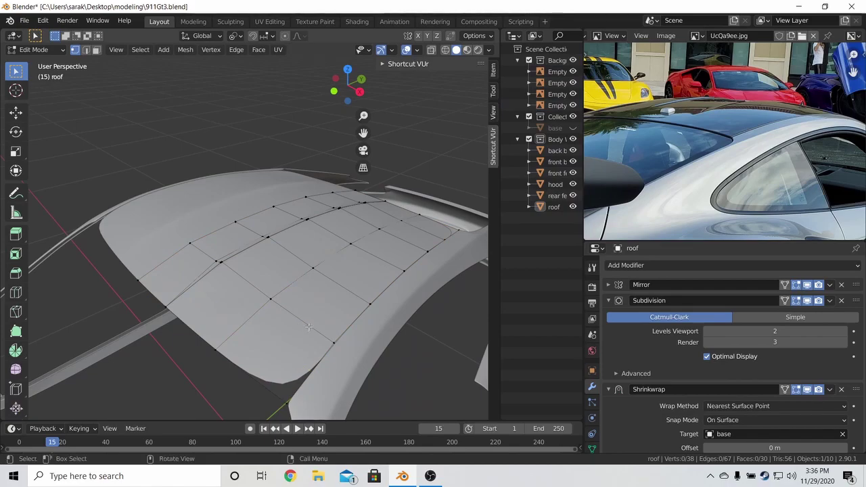
{"action": "middle_click_drag", "start_coordinate": [309, 327], "coordinate": [321, 335]}
{"action": "key", "text": "ctrl+r"}
{"action": "left_click", "coordinate": [324, 338]}
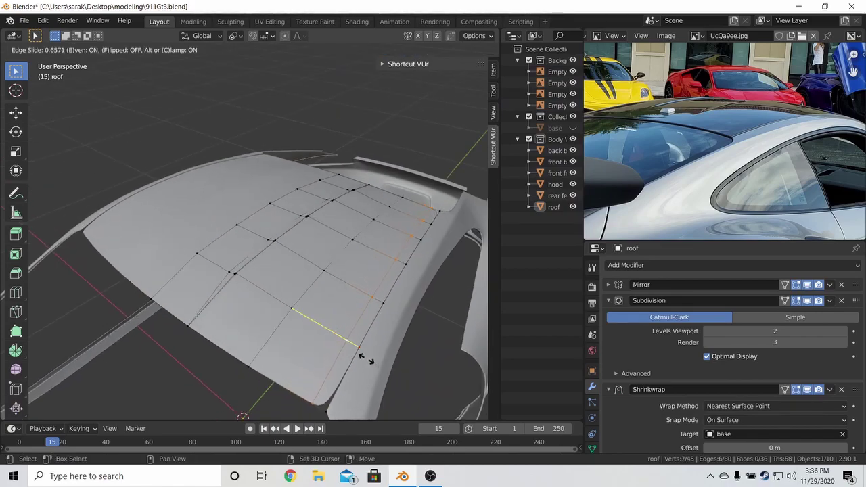
{"action": "left_click", "coordinate": [449, 382]}
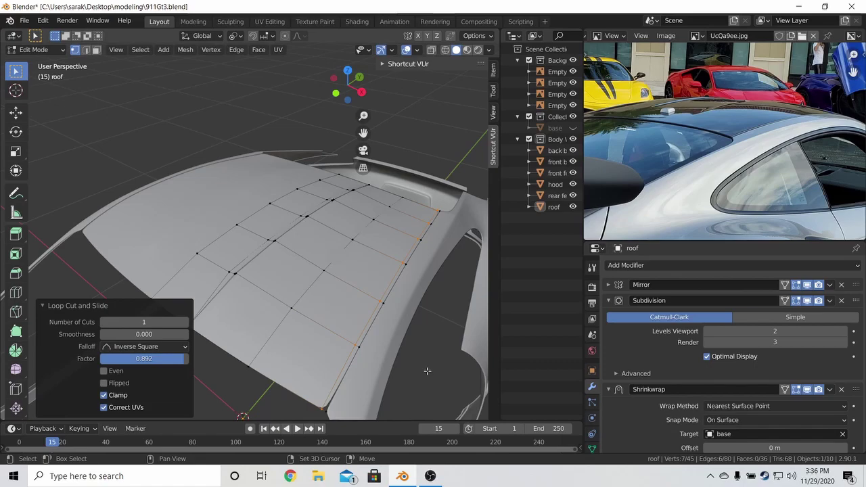
{"action": "middle_click_drag", "start_coordinate": [448, 383], "coordinate": [406, 318]}
{"action": "scroll", "coordinate": [406, 318], "scroll_direction": "up", "scroll_amount": 3}
{"action": "scroll", "coordinate": [438, 310], "scroll_direction": "up", "scroll_amount": 2}
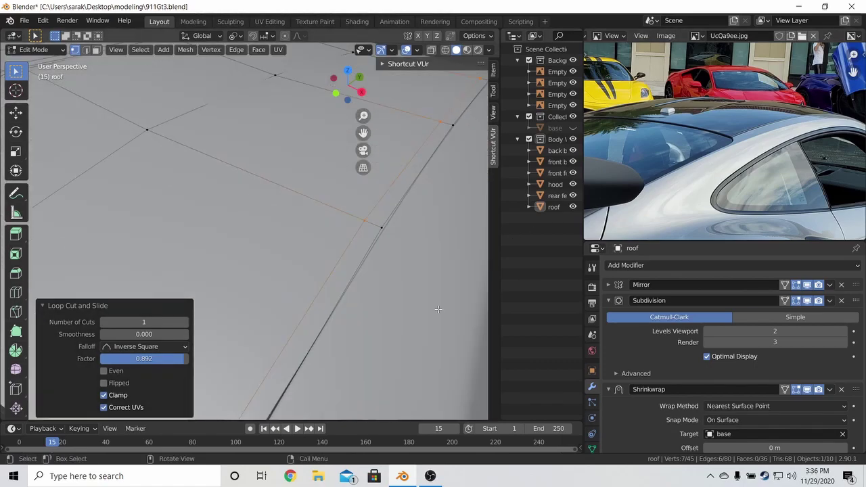
- Edge-slide the new loop three times until it sits right at the roof's side border
{"action": "key", "text": "g"}
{"action": "key", "text": "g"}
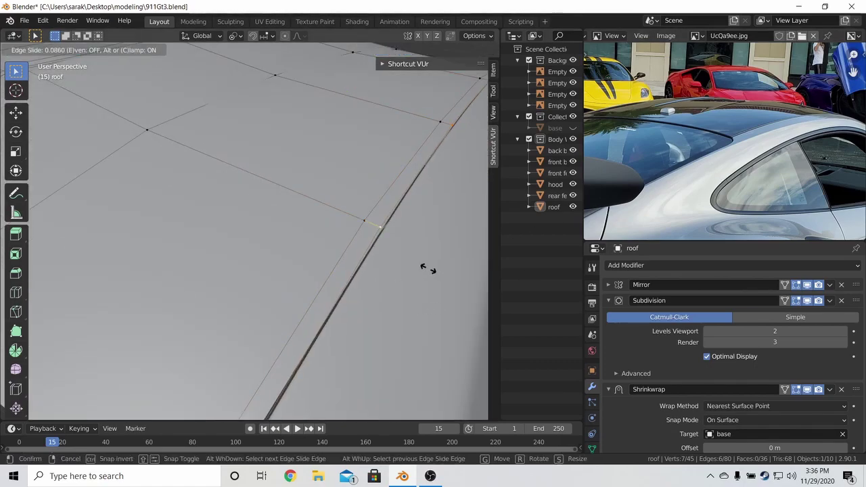
{"action": "left_click", "coordinate": [426, 268]}
{"action": "key", "text": "g"}
{"action": "key", "text": "g"}
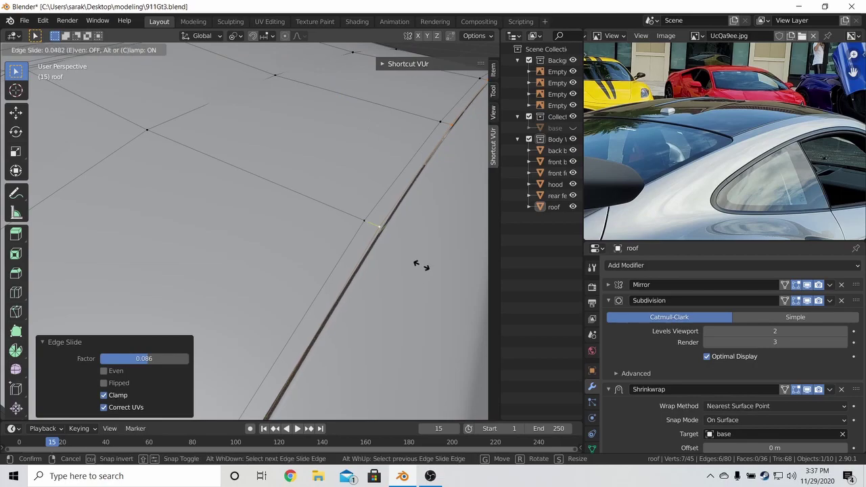
{"action": "left_click", "coordinate": [421, 265]}
{"action": "key", "text": "g"}
{"action": "key", "text": "g"}
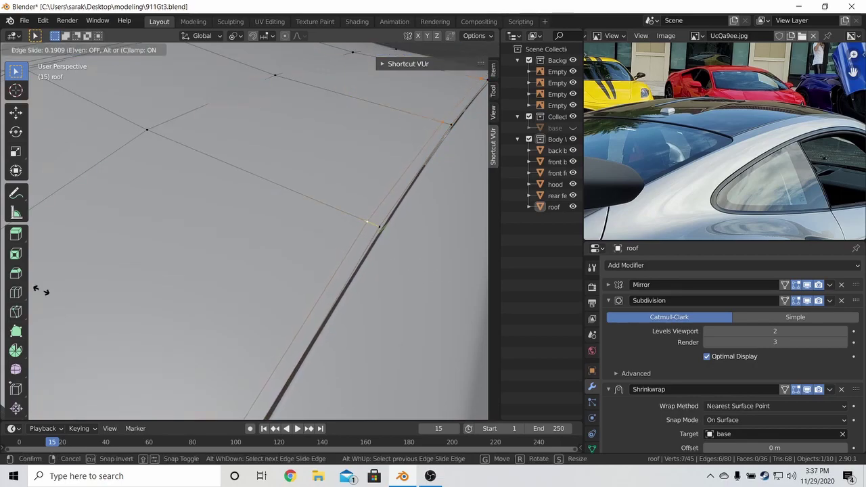
{"action": "left_click", "coordinate": [45, 362]}
{"action": "key", "text": "Tab"}
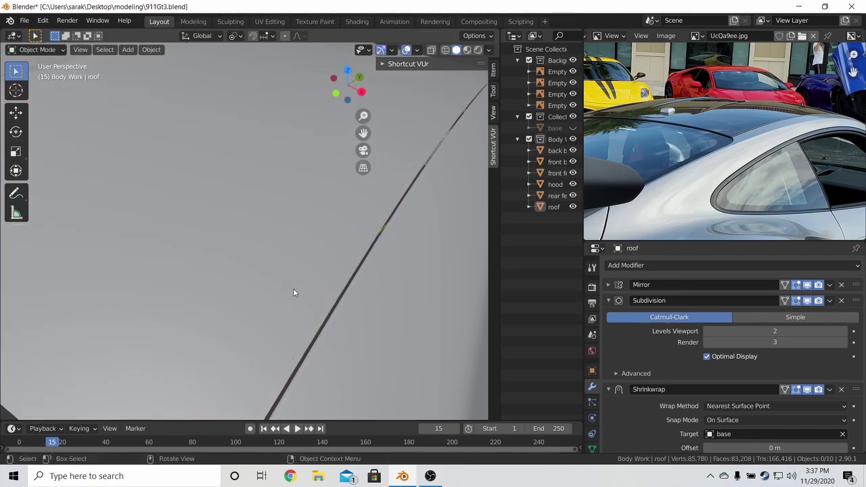
{"action": "scroll", "coordinate": [292, 288], "scroll_direction": "down", "scroll_amount": 5}
{"action": "scroll", "coordinate": [273, 349], "scroll_direction": "up", "scroll_amount": 5}
{"action": "mouse_move", "coordinate": [273, 348]}
{"action": "middle_mouse_down"}
{"action": "mouse_move", "coordinate": [108, 246]}
{"action": "mouse_move", "coordinate": [184, 292]}
{"action": "middle_mouse_up"}
- Cut another edge loop and slide it tight against the roof's border
{"action": "key", "text": "Tab"}
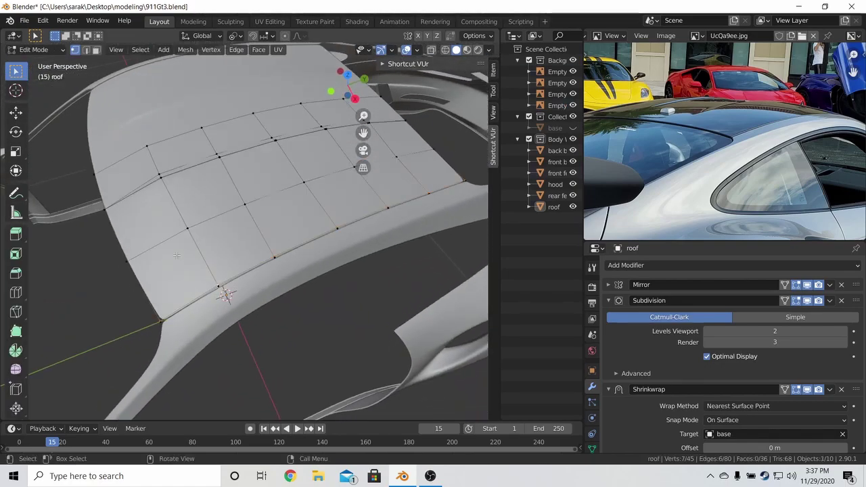
{"action": "scroll", "coordinate": [267, 294], "scroll_direction": "up", "scroll_amount": 3}
{"action": "key", "text": "ctrl+r"}
{"action": "left_click", "coordinate": [230, 163]}
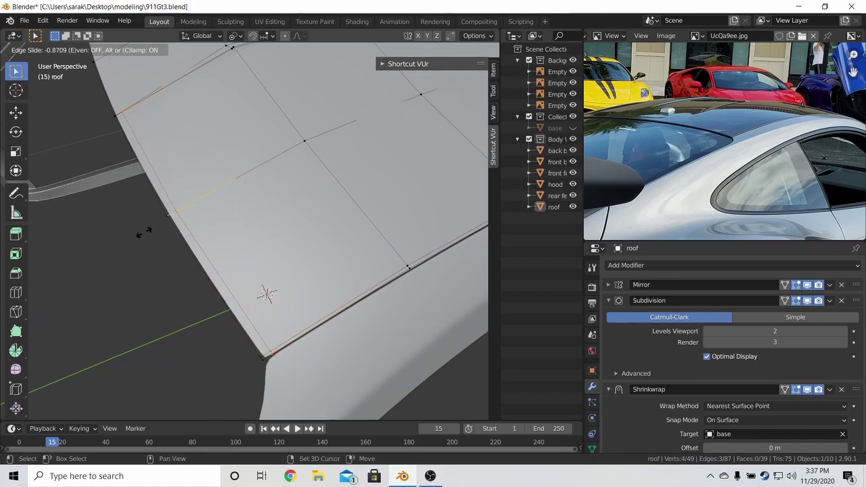
{"action": "left_click", "coordinate": [108, 246]}
{"action": "middle_click_drag", "start_coordinate": [108, 246], "coordinate": [291, 237]}
{"action": "key", "text": "ctrl+r"}
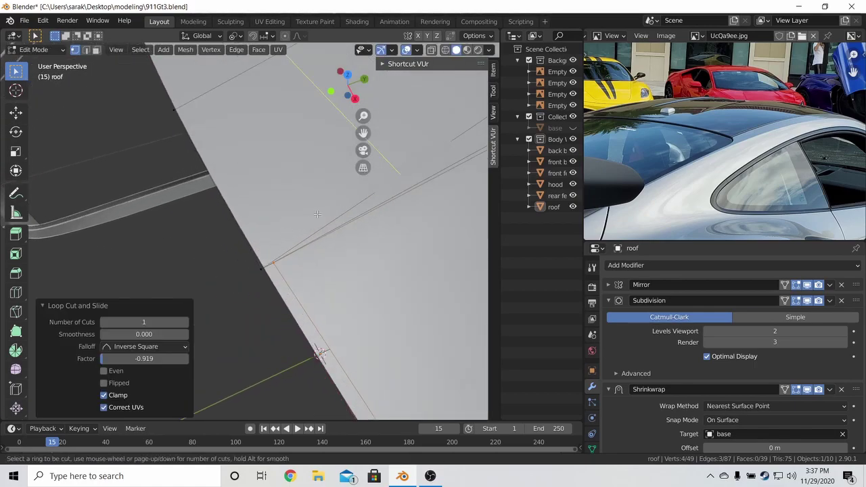
{"action": "left_click", "coordinate": [298, 236]}
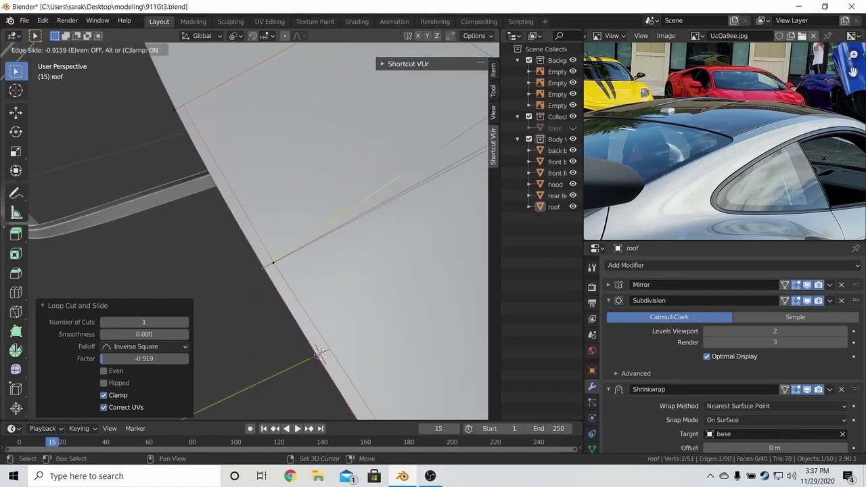
{"action": "left_click", "coordinate": [173, 308]}
- Merge the stray corner vertices At Center, then extend, place and merge one more corner vertex
{"action": "left_click", "coordinate": [271, 259], "text": "shift"}
{"action": "key", "text": "alt+m"}
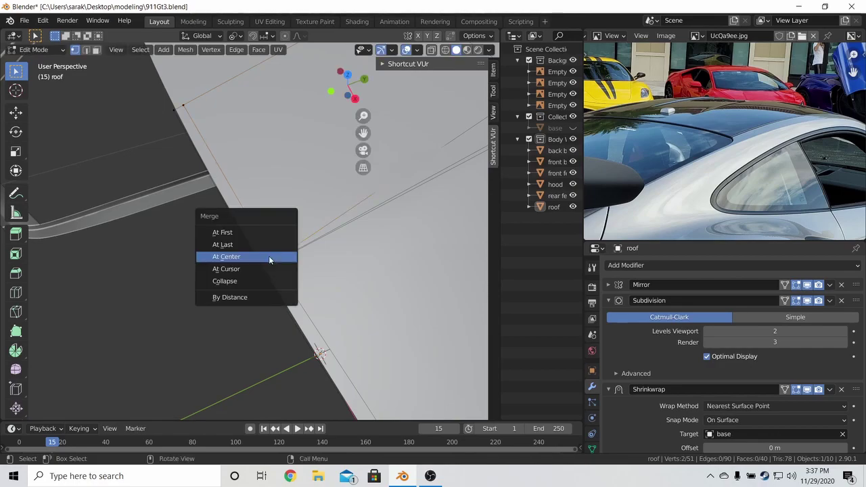
{"action": "left_click", "coordinate": [268, 256]}
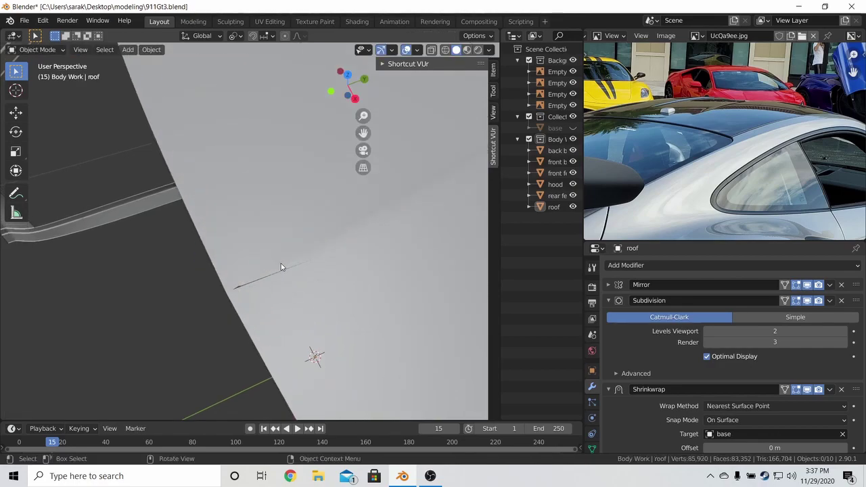
{"action": "left_click", "coordinate": [280, 263]}
{"action": "right_click", "coordinate": [283, 264], "text": "ctrl"}
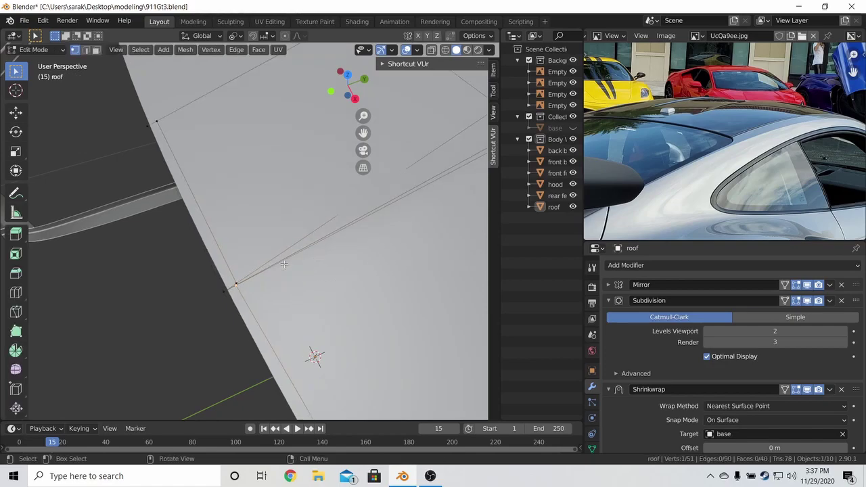
{"action": "key", "text": "shift+z"}
{"action": "key", "text": "g"}
{"action": "left_click", "coordinate": [235, 281]}
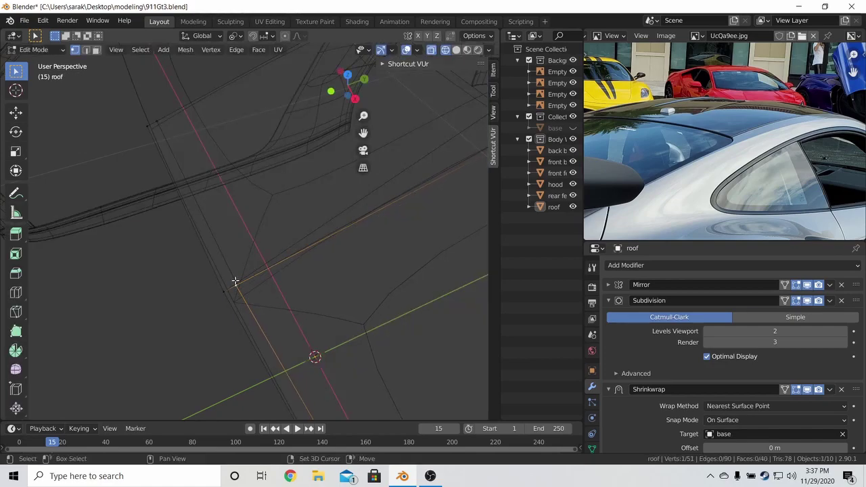
{"action": "key", "text": "alt+m"}
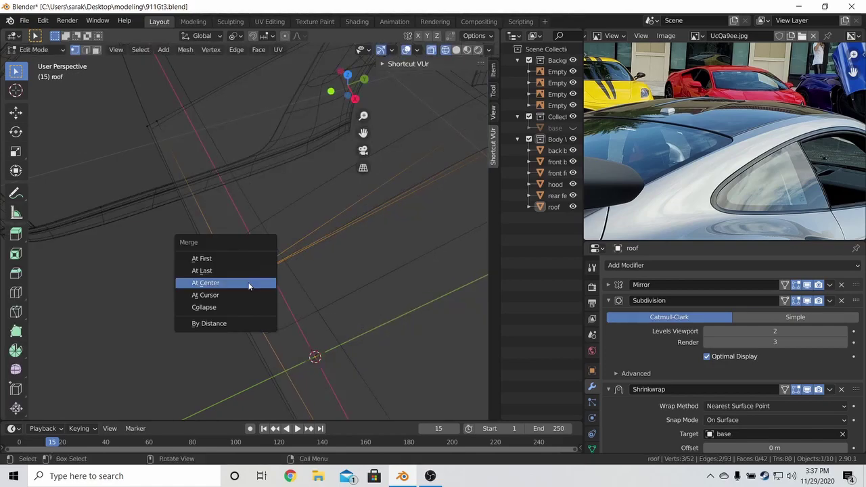
{"action": "left_click", "coordinate": [247, 282]}
- Return to solid shading in Object Mode and save the file
{"action": "key", "text": "z"}
{"action": "left_click", "coordinate": [290, 285]}
{"action": "key", "text": "Tab"}
{"action": "scroll", "coordinate": [290, 284], "scroll_direction": "down", "scroll_amount": 5}
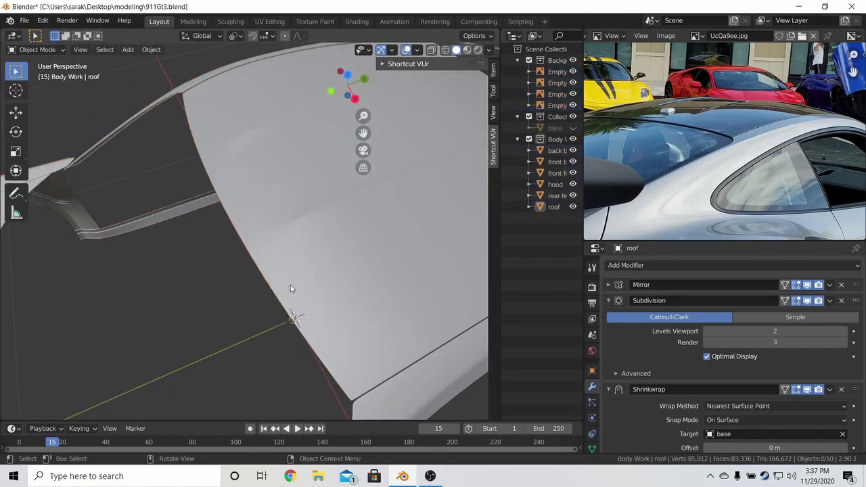
{"action": "key", "text": "ctrl+s"}
{"action": "mouse_move", "coordinate": [290, 285]}
{"action": "middle_mouse_down"}
{"action": "mouse_move", "coordinate": [296, 322]}
{"action": "mouse_move", "coordinate": [266, 314]}
{"action": "mouse_move", "coordinate": [314, 320]}
{"action": "middle_mouse_up"}
- Add two edge loops near the roof panel's rear edge, sliding each outward
{"action": "scroll", "coordinate": [314, 323], "scroll_direction": "up", "scroll_amount": 3}
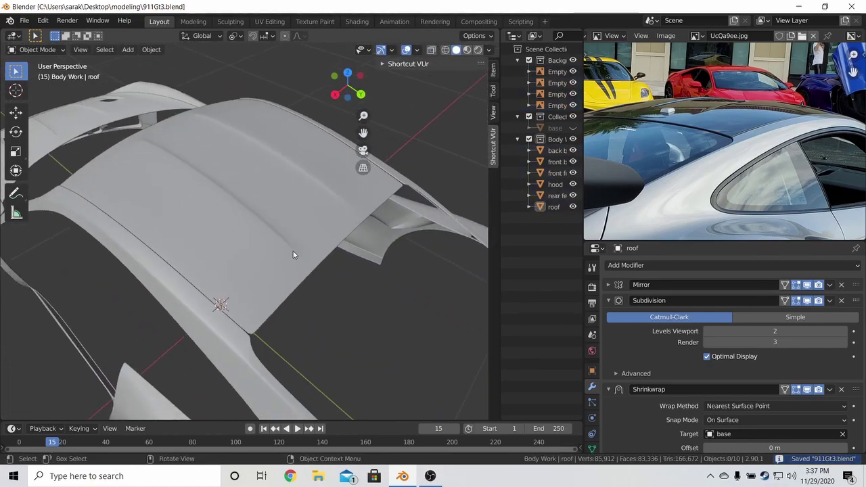
{"action": "key", "text": "Tab"}
{"action": "scroll", "coordinate": [293, 251], "scroll_direction": "up", "scroll_amount": 3}
{"action": "middle_click_drag", "start_coordinate": [293, 251], "coordinate": [253, 302]}
{"action": "key", "text": "ctrl+r"}
{"action": "left_click", "coordinate": [253, 302]}
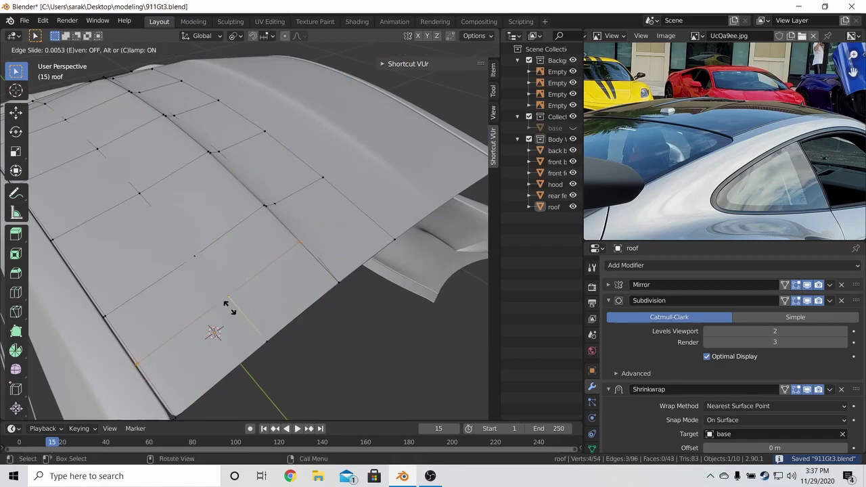
{"action": "left_click", "coordinate": [313, 392]}
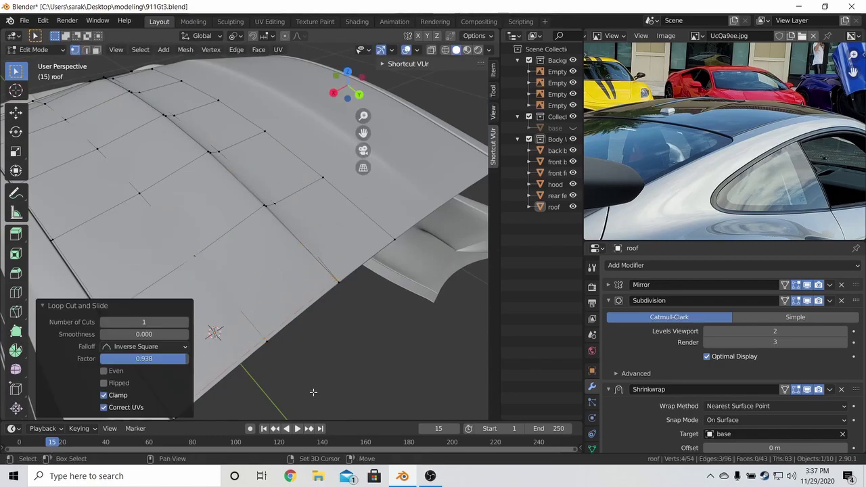
{"action": "key", "text": "ctrl+r"}
{"action": "left_click", "coordinate": [332, 237]}
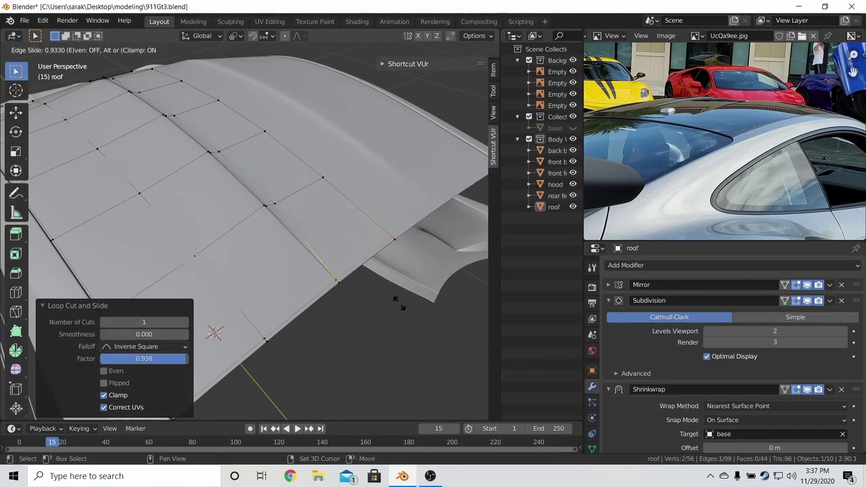
{"action": "left_click", "coordinate": [396, 304]}
- Merge the roof's corner vertices at center, return to Object Mode, and save
{"action": "scroll", "coordinate": [338, 298], "scroll_direction": "up", "scroll_amount": 3}
{"action": "left_click", "coordinate": [192, 280], "text": "shift"}
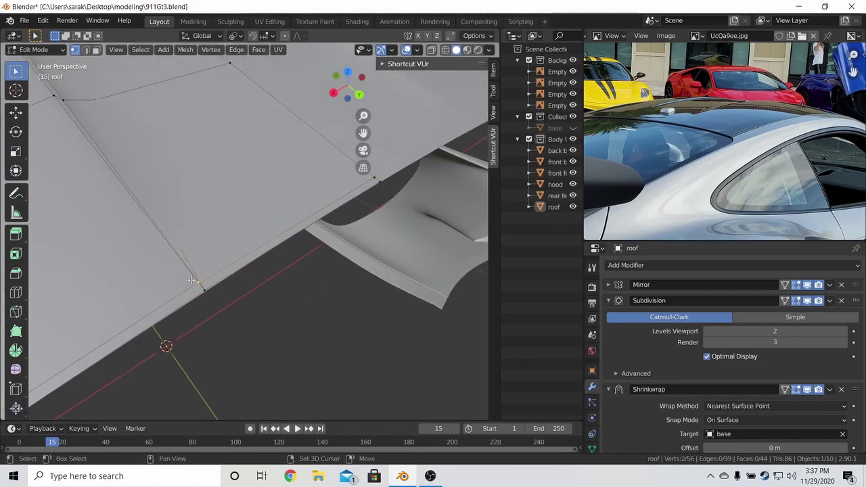
{"action": "key", "text": "shift+s"}
{"action": "left_click", "coordinate": [191, 280]}
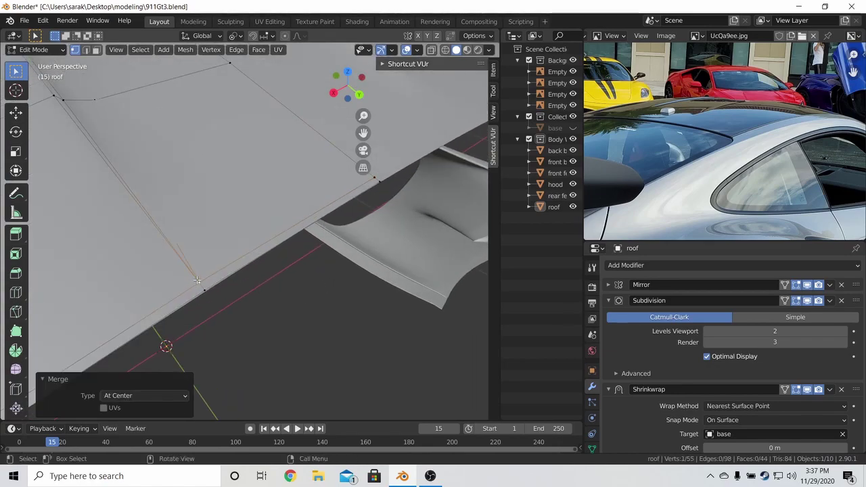
{"action": "key", "text": "Tab"}
{"action": "scroll", "coordinate": [240, 284], "scroll_direction": "down", "scroll_amount": 5}
{"action": "key", "text": "ctrl+s"}
{"action": "mouse_move", "coordinate": [230, 288]}
{"action": "middle_mouse_down"}
{"action": "mouse_move", "coordinate": [355, 264]}
{"action": "mouse_move", "coordinate": [416, 226]}
{"action": "mouse_move", "coordinate": [415, 213]}
{"action": "mouse_move", "coordinate": [344, 209]}
{"action": "mouse_move", "coordinate": [241, 181]}
{"action": "mouse_move", "coordinate": [237, 220]}
{"action": "middle_mouse_up"}
- Add a Solidify modifier to the roof panel with thickness 3
{"action": "left_click", "coordinate": [236, 221]}
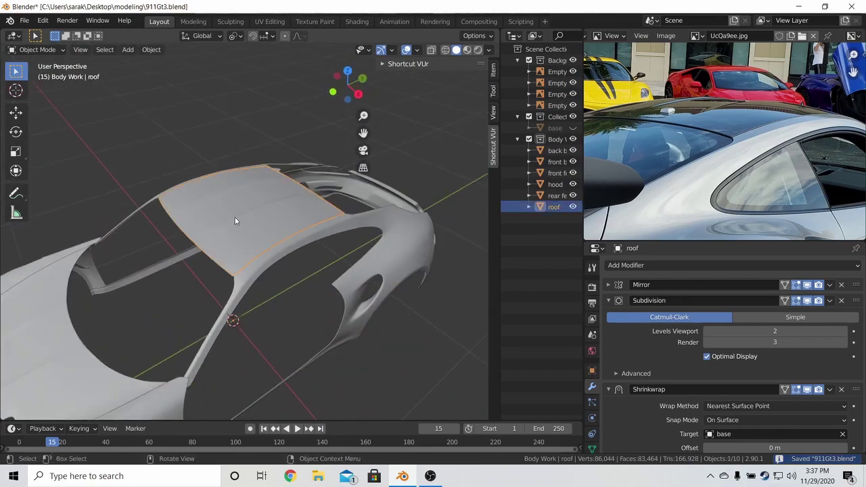
{"action": "left_click", "coordinate": [608, 389]}
{"action": "left_click", "coordinate": [608, 300]}
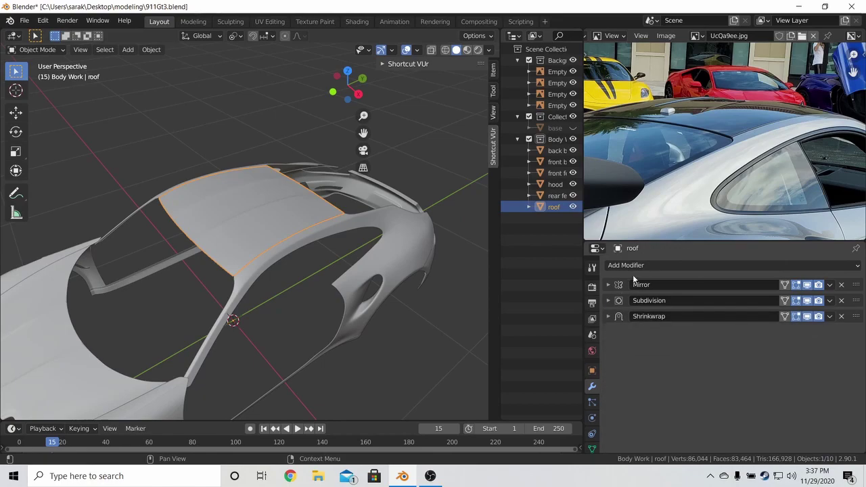
{"action": "left_click", "coordinate": [636, 266]}
{"action": "left_click", "coordinate": [642, 203]}
{"action": "type", "text": "-0"}
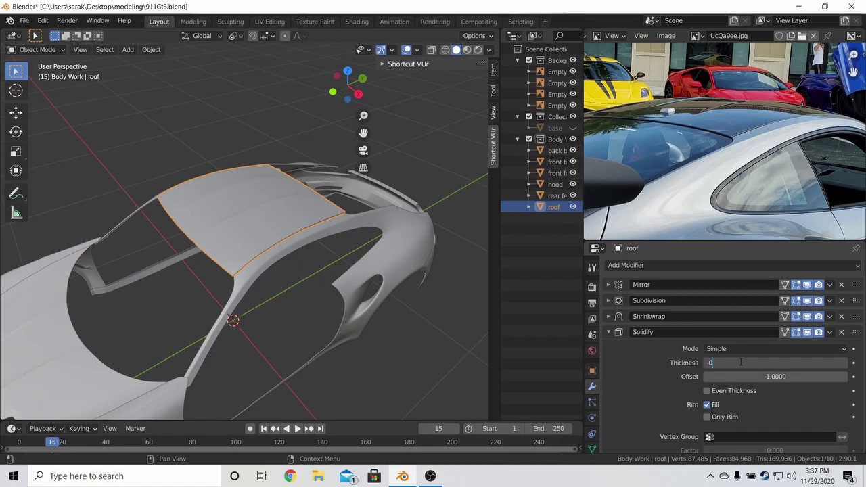
{"action": "type", "text": ".003"}
{"action": "key", "text": "Return"}
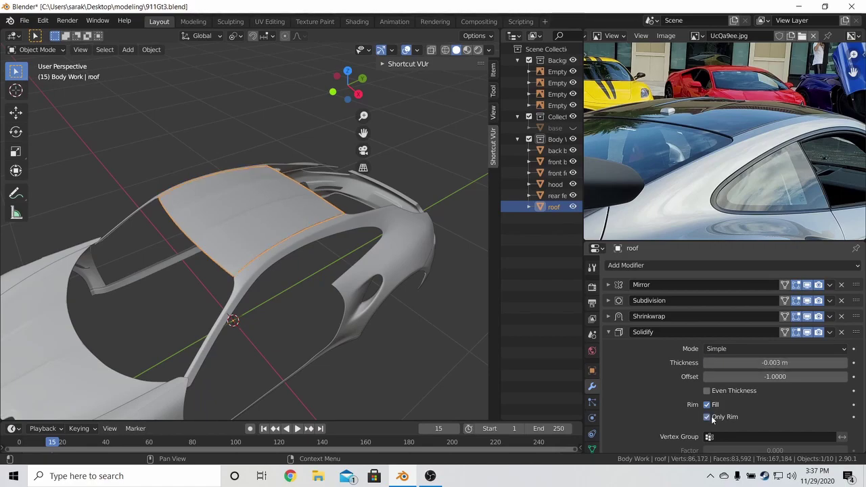
- Recalculate all roof normals so they point outward
{"action": "key", "text": "Tab"}
{"action": "middle_click_drag", "start_coordinate": [344, 248], "coordinate": [373, 229]}
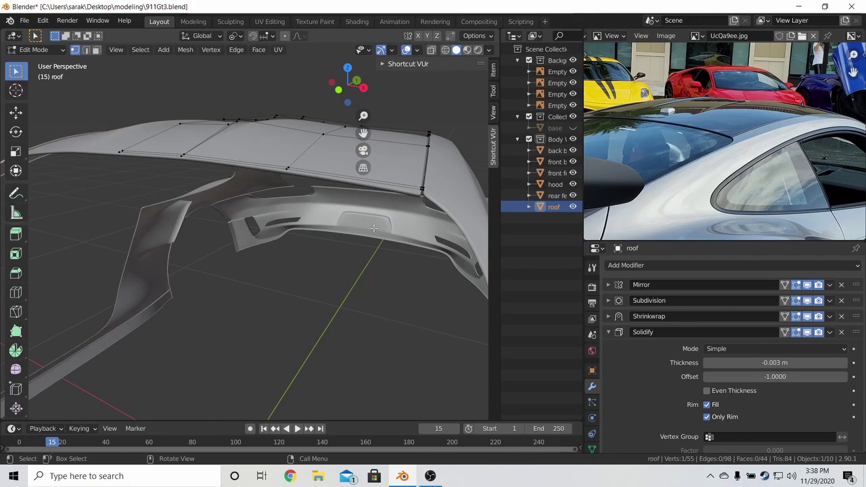
{"action": "key", "text": "a"}
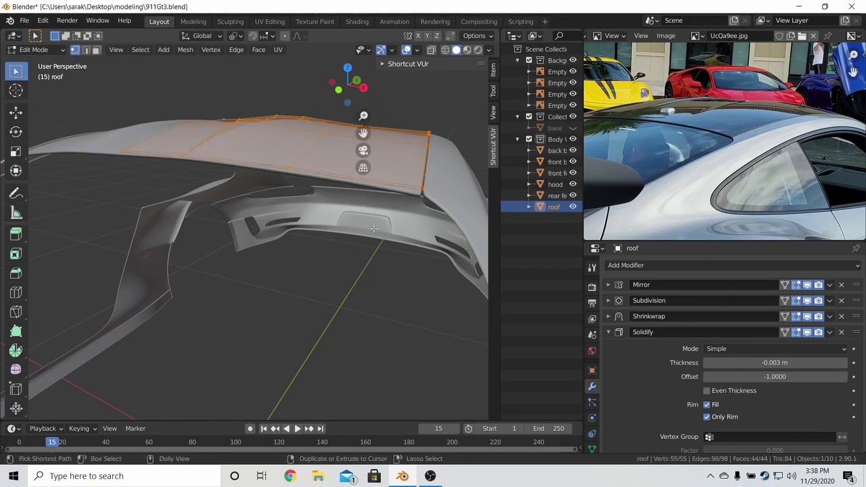
{"action": "key", "text": "ctrl+shift+n"}
{"action": "left_click", "coordinate": [104, 408]}
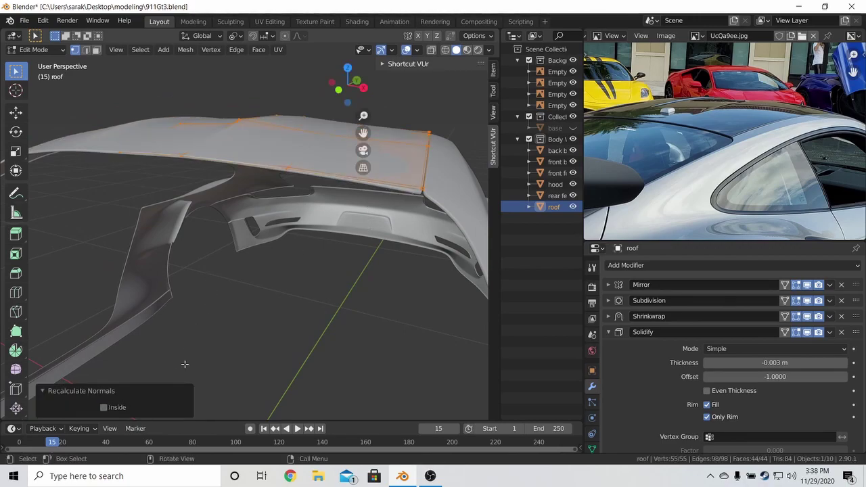
{"action": "key", "text": "Tab"}
- Save the file and preview the car body in glossy red shading
{"action": "key", "text": "a"}
{"action": "mouse_move", "coordinate": [307, 260]}
{"action": "middle_mouse_down"}
{"action": "mouse_move", "coordinate": [396, 158]}
{"action": "mouse_move", "coordinate": [308, 204]}
{"action": "mouse_move", "coordinate": [251, 199]}
{"action": "mouse_move", "coordinate": [217, 224]}
{"action": "mouse_move", "coordinate": [262, 221]}
{"action": "mouse_move", "coordinate": [325, 178]}
{"action": "mouse_move", "coordinate": [353, 174]}
{"action": "mouse_move", "coordinate": [362, 198]}
{"action": "mouse_move", "coordinate": [350, 194]}
{"action": "middle_mouse_up"}
{"action": "key", "text": "ctrl+s"}
{"action": "left_click", "coordinate": [395, 158]}
{"action": "left_click", "coordinate": [489, 50]}
{"action": "left_click", "coordinate": [439, 187]}
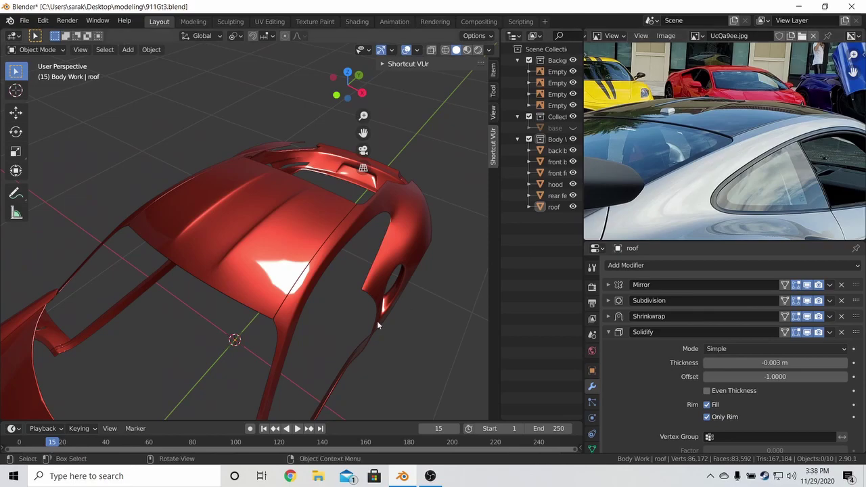
- Orbit low around the red car and zoom toward the roof–rear fender join
{"action": "mouse_move", "coordinate": [425, 247]}
{"action": "middle_mouse_down"}
{"action": "mouse_move", "coordinate": [332, 264]}
{"action": "mouse_move", "coordinate": [311, 252]}
{"action": "mouse_move", "coordinate": [316, 241]}
{"action": "middle_mouse_up"}
{"action": "scroll", "coordinate": [281, 278], "scroll_direction": "up", "scroll_amount": 2}
{"action": "scroll", "coordinate": [282, 278], "scroll_direction": "up", "scroll_amount": 1}
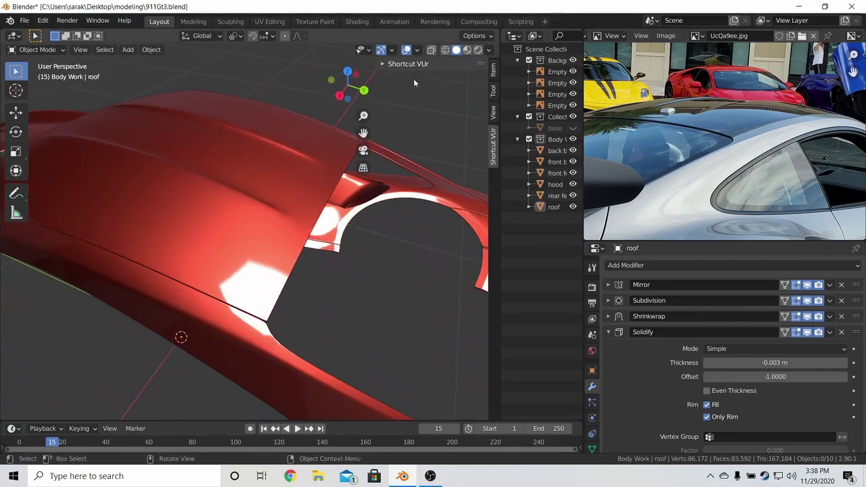
- Edit the rear fender mesh in plain grey wireframe view
{"action": "left_click", "coordinate": [249, 366]}
{"action": "key", "text": "Tab"}
{"action": "middle_click_drag", "start_coordinate": [249, 366], "coordinate": [237, 343], "text": "shift"}
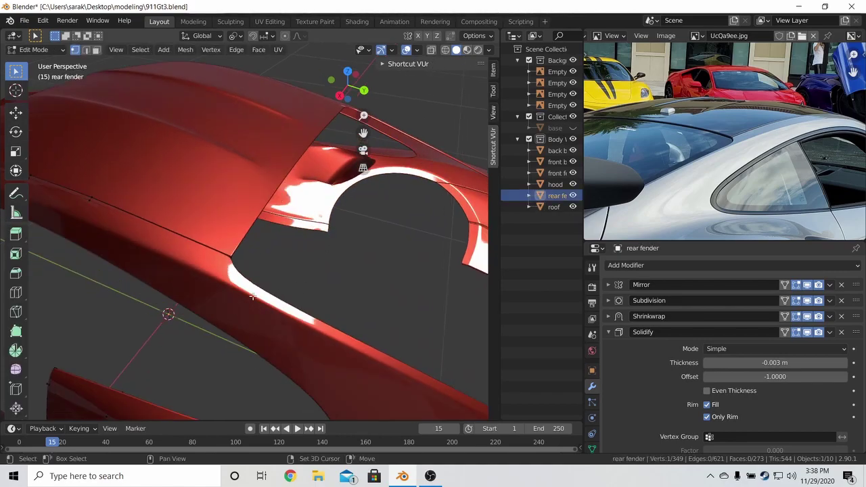
{"action": "left_click", "coordinate": [489, 49]}
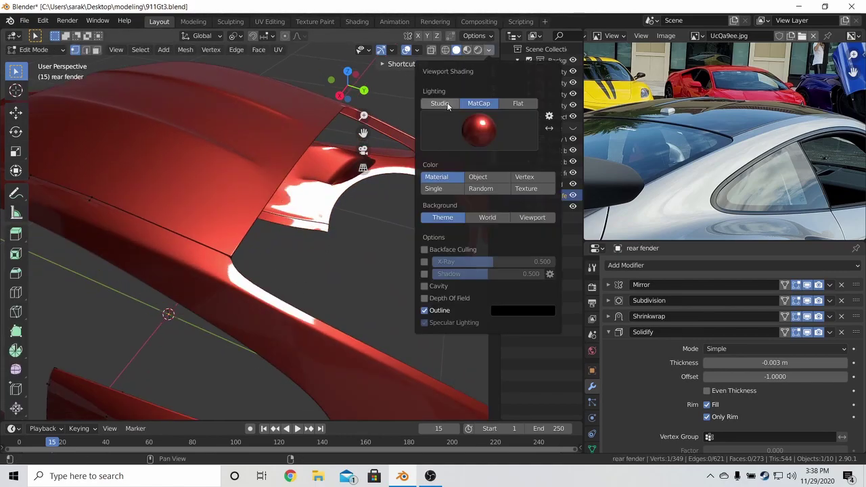
{"action": "left_click", "coordinate": [443, 191]}
{"action": "key", "text": "z"}
{"action": "left_click", "coordinate": [210, 253]}
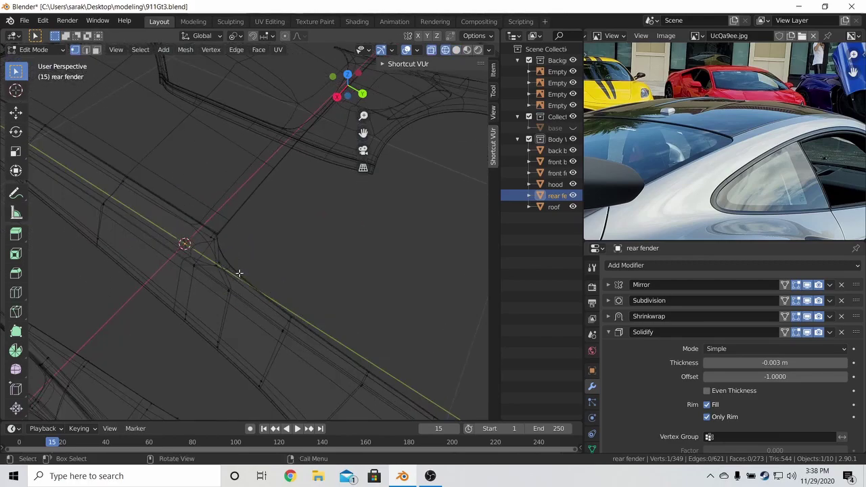
{"action": "scroll", "coordinate": [245, 271], "scroll_direction": "up", "scroll_amount": 3}
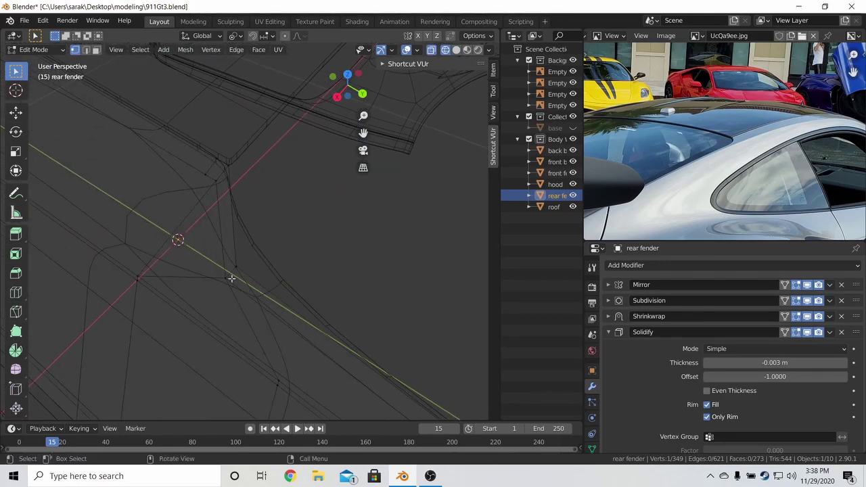
- Knife-cut a new edge into the fender's corner at the roof
{"action": "key", "text": "k"}
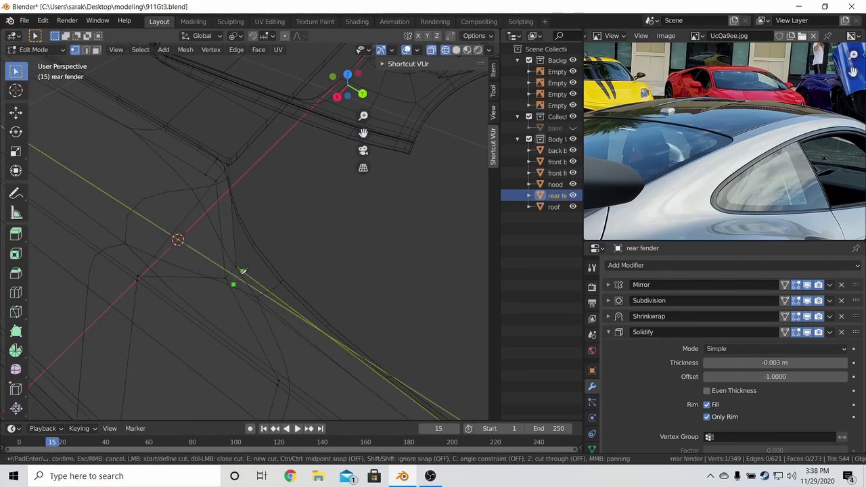
{"action": "key", "text": "Escape"}
{"action": "key", "text": "shift+z"}
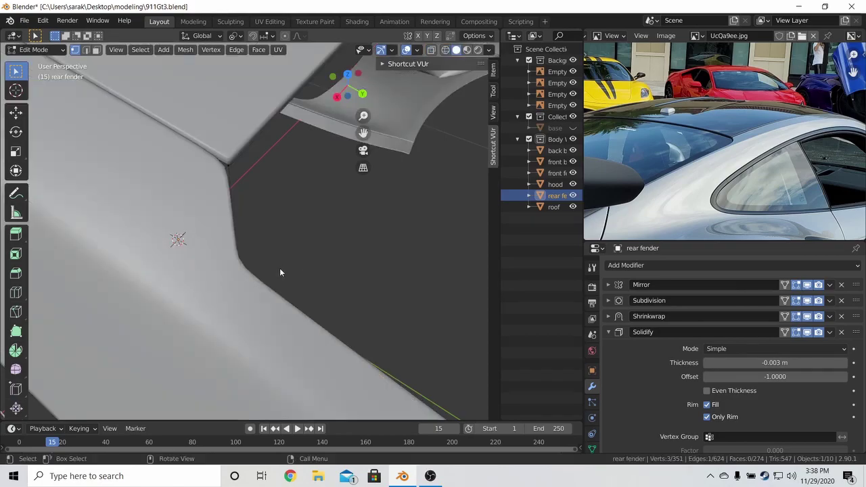
{"action": "key", "text": "Tab"}
{"action": "key", "text": "alt+a"}
- Vertex-slide the new fender vertex along its edge in wireframe
{"action": "key", "text": "Tab"}
{"action": "key", "text": "z"}
{"action": "left_click", "coordinate": [270, 251]}
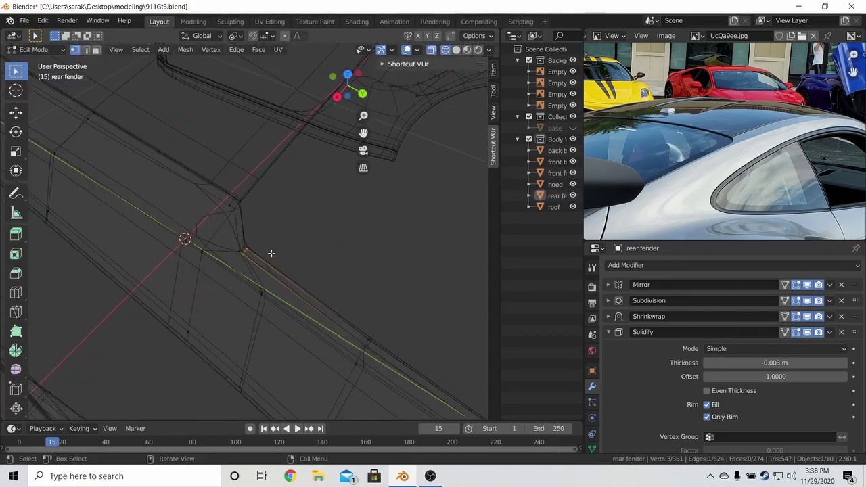
{"action": "key", "text": "shift+v"}
{"action": "left_click", "coordinate": [310, 271]}
{"action": "key", "text": "Tab"}
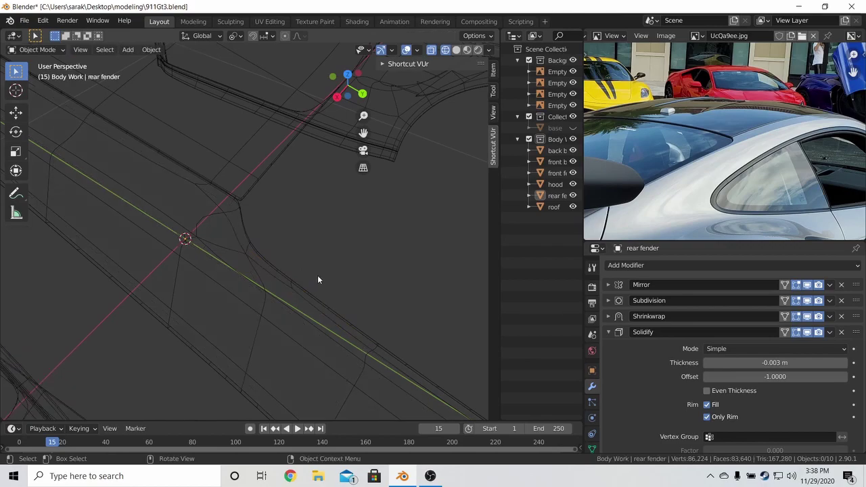
{"action": "key", "text": "z"}
{"action": "left_click", "coordinate": [356, 272]}
- Slide the fender vertex again from a new angle and save the file
{"action": "mouse_move", "coordinate": [357, 274]}
{"action": "middle_mouse_down"}
{"action": "mouse_move", "coordinate": [352, 252]}
{"action": "mouse_move", "coordinate": [288, 282]}
{"action": "middle_mouse_up"}
{"action": "scroll", "coordinate": [743, 161], "scroll_direction": "up", "scroll_amount": 3}
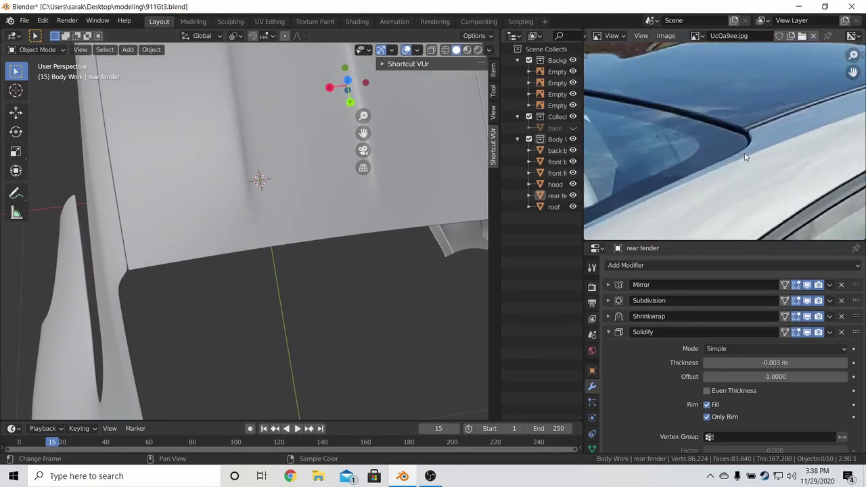
{"action": "scroll", "coordinate": [743, 161], "scroll_direction": "up", "scroll_amount": 2}
{"action": "key", "text": "Tab"}
{"action": "middle_click_drag", "start_coordinate": [139, 270], "coordinate": [328, 218]}
{"action": "key", "text": "z"}
{"action": "left_click", "coordinate": [294, 217]}
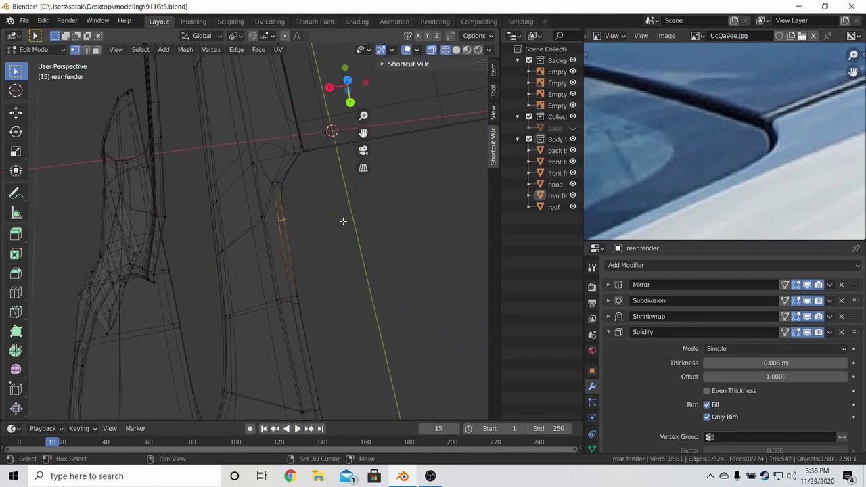
{"action": "key", "text": "shift+v"}
{"action": "left_click", "coordinate": [346, 249]}
{"action": "key", "text": "shift+z"}
{"action": "key", "text": "Tab"}
{"action": "key", "text": "ctrl+s"}
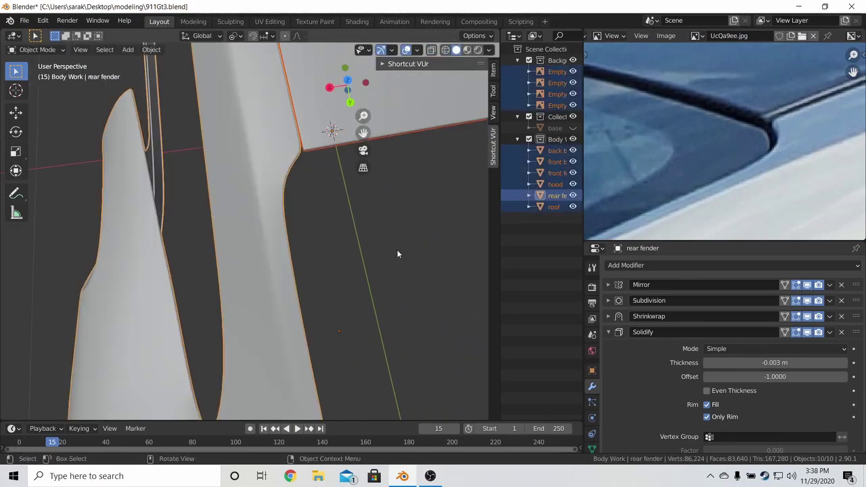
{"action": "mouse_move", "coordinate": [398, 251]}
{"action": "middle_mouse_down"}
{"action": "mouse_move", "coordinate": [359, 220]}
{"action": "mouse_move", "coordinate": [340, 264]}
{"action": "mouse_move", "coordinate": [336, 238]}
{"action": "mouse_move", "coordinate": [299, 269]}
{"action": "mouse_move", "coordinate": [250, 228]}
{"action": "mouse_move", "coordinate": [289, 228]}
{"action": "mouse_move", "coordinate": [302, 191]}
{"action": "middle_mouse_up"}
- Edge-slide the roof panel's rear edge along the surface
{"action": "left_click", "coordinate": [302, 191]}
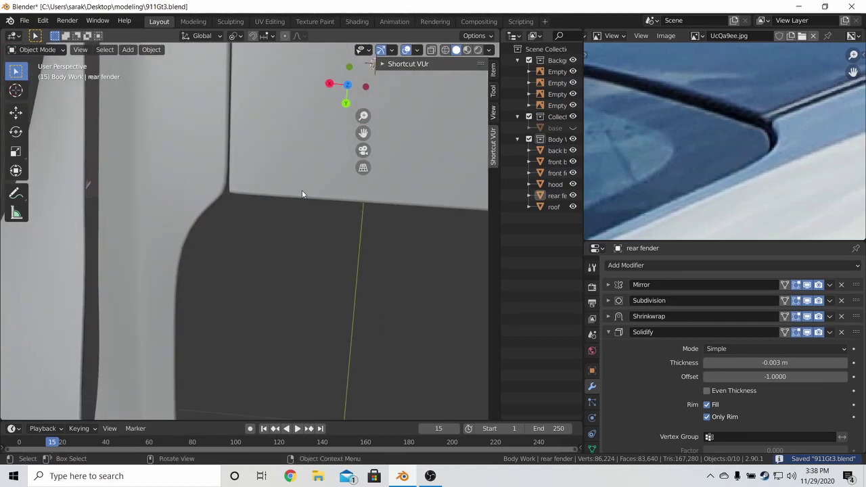
{"action": "key", "text": "Tab"}
{"action": "key", "text": "g"}
{"action": "key", "text": "g"}
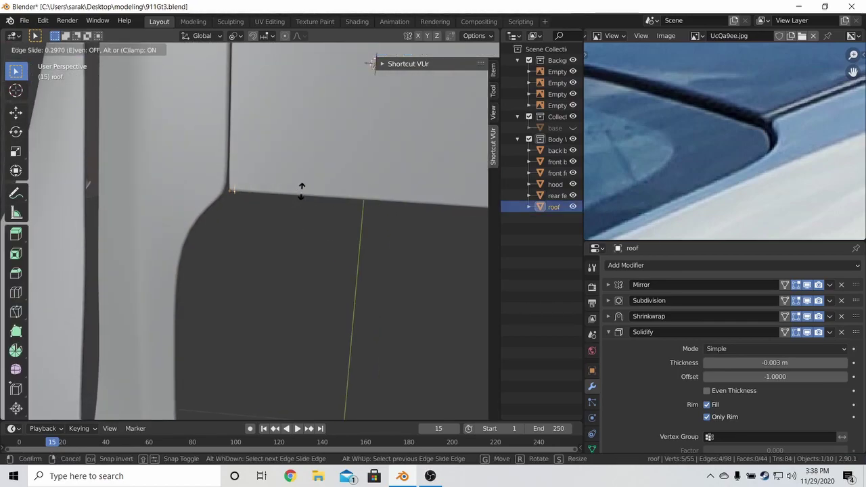
{"action": "left_click", "coordinate": [302, 191]}
{"action": "key", "text": "Tab"}
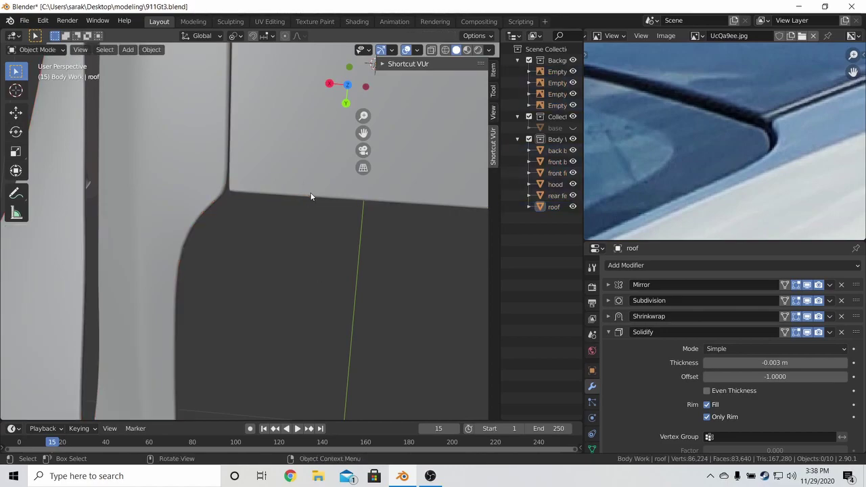
- Slide the roof's corner vertex sideways and along the side edge in wireframe
{"action": "key", "text": "Tab"}
{"action": "key", "text": "z"}
{"action": "left_click", "coordinate": [238, 194]}
{"action": "key", "text": "g"}
{"action": "key", "text": "g"}
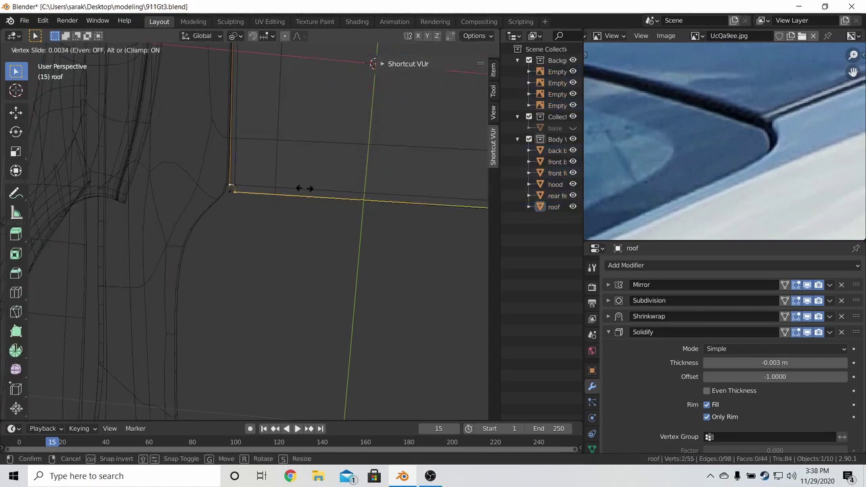
{"action": "left_click", "coordinate": [309, 189]}
{"action": "left_click", "coordinate": [226, 180]}
{"action": "key", "text": "g"}
{"action": "key", "text": "g"}
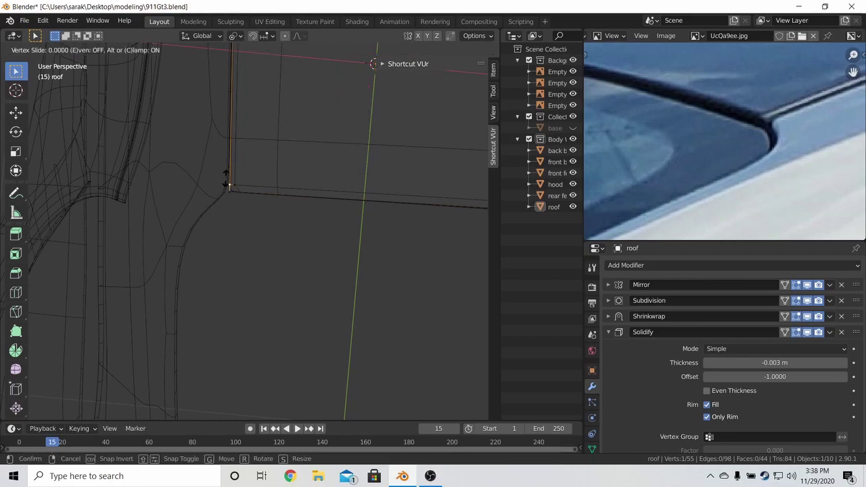
{"action": "left_click", "coordinate": [226, 176]}
- Return to solid shading, save, and inspect the roof gap
{"action": "key", "text": "z"}
{"action": "left_click", "coordinate": [253, 188]}
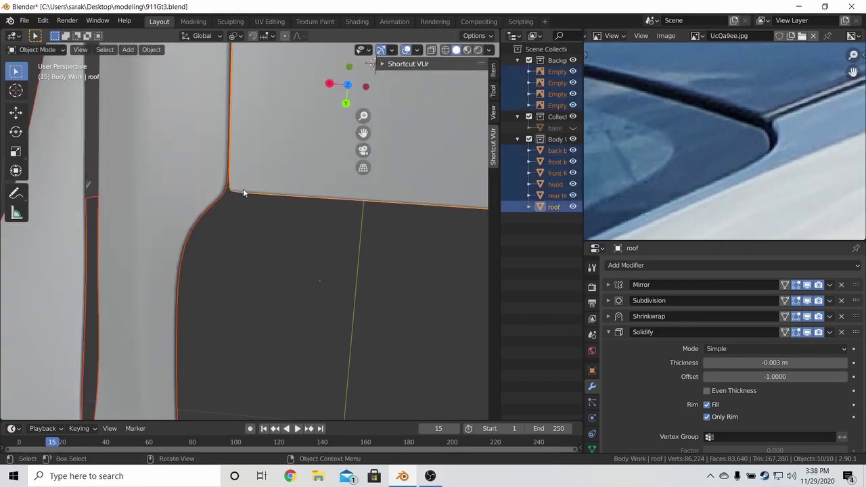
{"action": "key", "text": "alt+a"}
{"action": "key", "text": "ctrl+s"}
{"action": "scroll", "coordinate": [243, 191], "scroll_direction": "down", "scroll_amount": 3}
{"action": "mouse_move", "coordinate": [242, 191]}
{"action": "middle_mouse_down"}
{"action": "mouse_move", "coordinate": [233, 249]}
{"action": "mouse_move", "coordinate": [218, 255]}
{"action": "mouse_move", "coordinate": [226, 193]}
{"action": "mouse_move", "coordinate": [184, 116]}
{"action": "mouse_move", "coordinate": [75, 115]}
{"action": "mouse_move", "coordinate": [293, 113]}
{"action": "mouse_move", "coordinate": [333, 208]}
{"action": "mouse_move", "coordinate": [299, 208]}
{"action": "middle_mouse_up"}
- Vertex-slide another roof corner vertex twice in wireframe, then save
{"action": "key", "text": "Tab"}
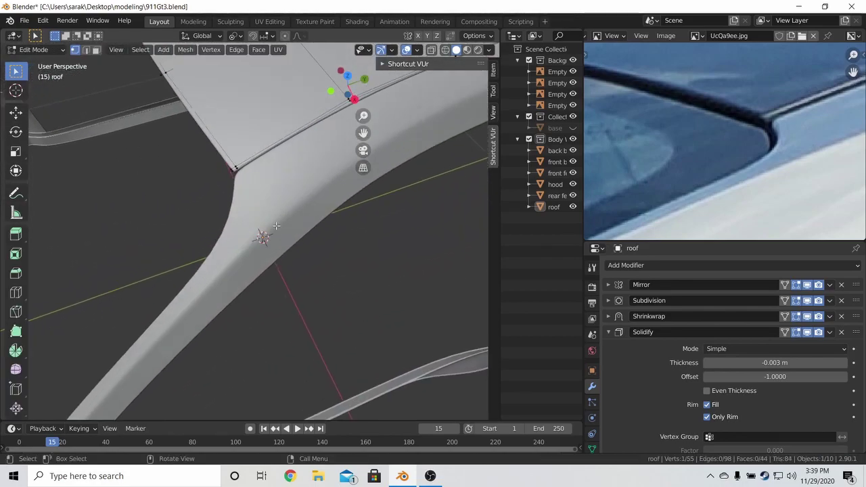
{"action": "key", "text": "z"}
{"action": "left_click", "coordinate": [296, 225]}
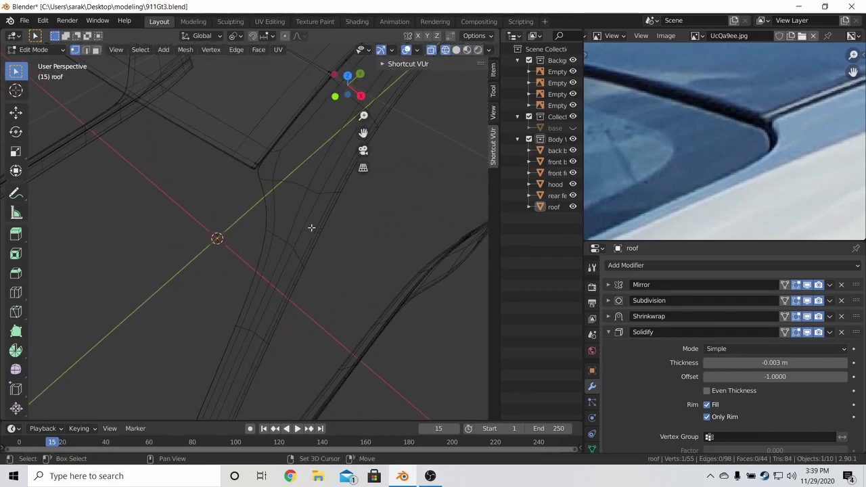
{"action": "left_click", "coordinate": [254, 165], "text": "shift"}
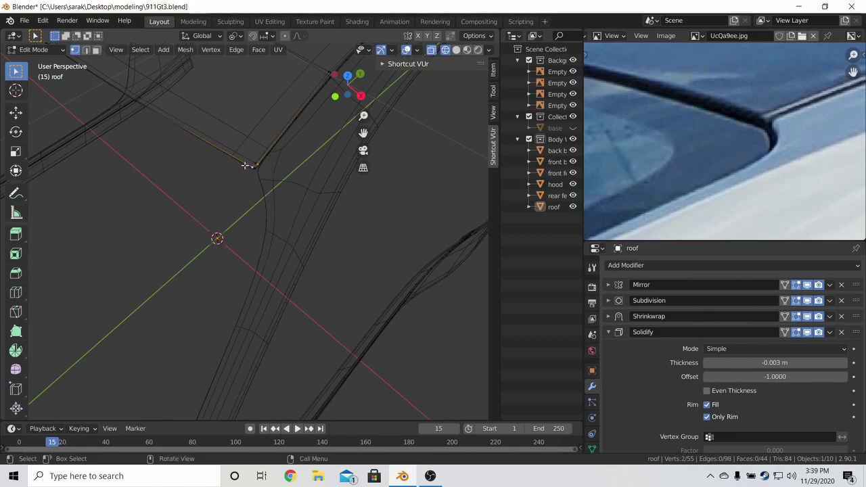
{"action": "key", "text": "shift+v"}
{"action": "left_click", "coordinate": [257, 163]}
{"action": "key", "text": "shift+v"}
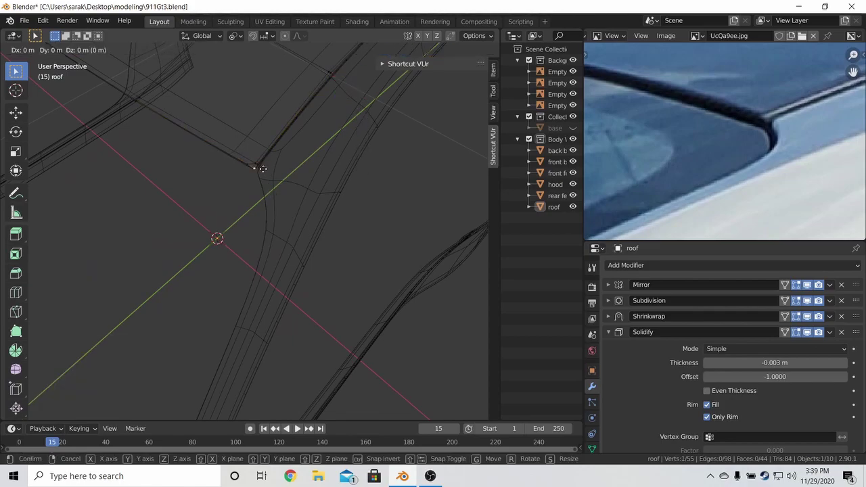
{"action": "left_click", "coordinate": [266, 165]}
{"action": "key", "text": "Tab"}
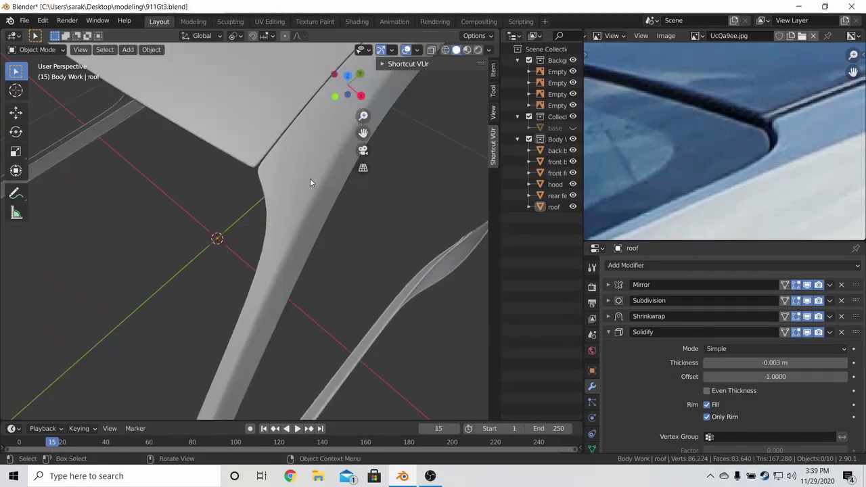
{"action": "scroll", "coordinate": [309, 178], "scroll_direction": "down", "scroll_amount": 3}
{"action": "key", "text": "ctrl+s"}
{"action": "scroll", "coordinate": [308, 180], "scroll_direction": "down", "scroll_amount": 2}
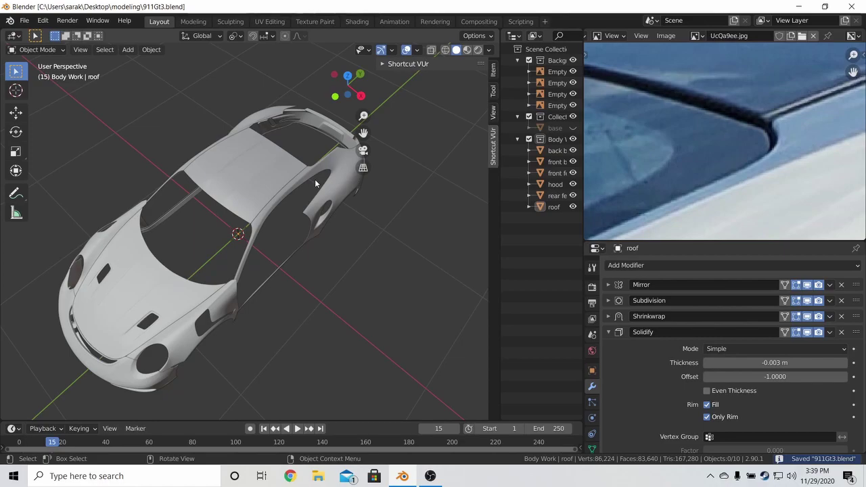
{"action": "mouse_move", "coordinate": [265, 215]}
{"action": "middle_mouse_down"}
{"action": "mouse_move", "coordinate": [256, 153]}
{"action": "mouse_move", "coordinate": [272, 174]}
{"action": "mouse_move", "coordinate": [410, 153]}
{"action": "mouse_move", "coordinate": [474, 160]}
{"action": "mouse_move", "coordinate": [253, 161]}
{"action": "mouse_move", "coordinate": [362, 181]}
{"action": "middle_mouse_up"}
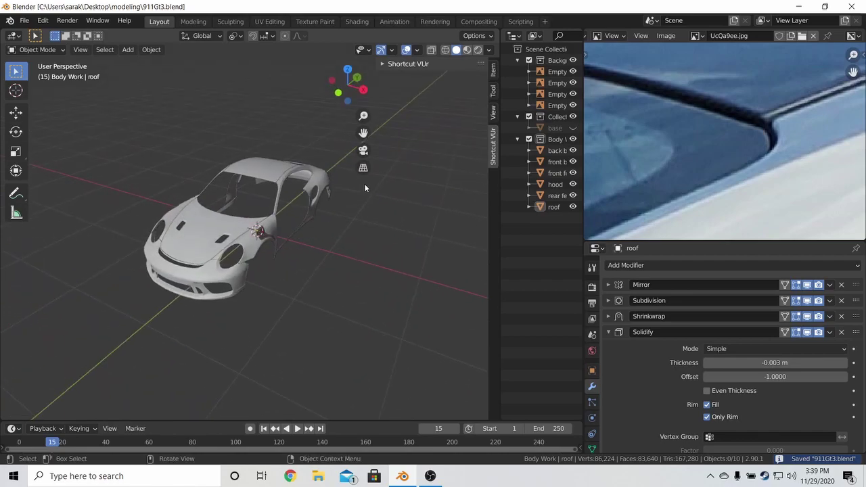
{"action": "scroll", "coordinate": [399, 180], "scroll_direction": "up", "scroll_amount": 1}
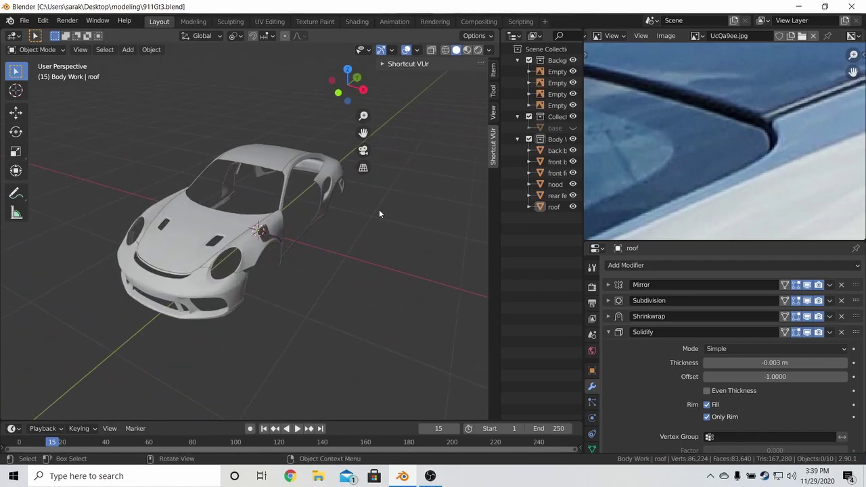